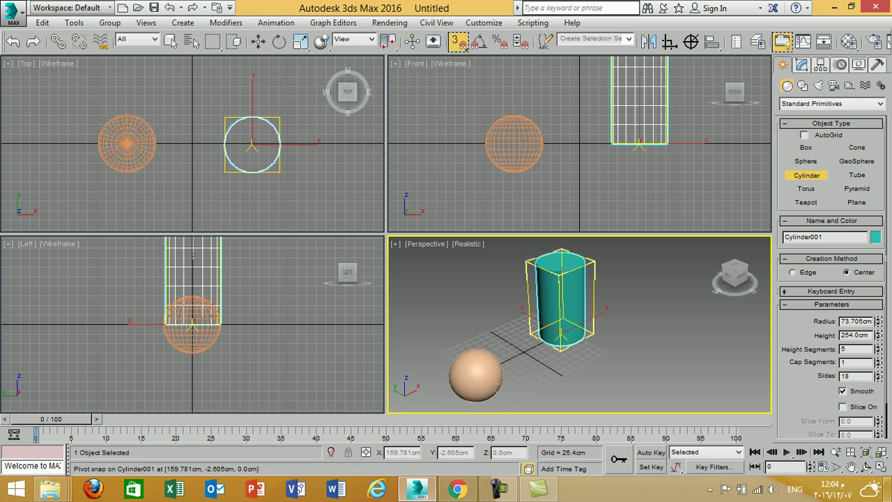
- Open the sphere's Object Properties to examine its dimensions, vertices and faces, and close them without changes
{"action": "middle_click_drag", "start_coordinate": [551, 337], "coordinate": [587, 331]}
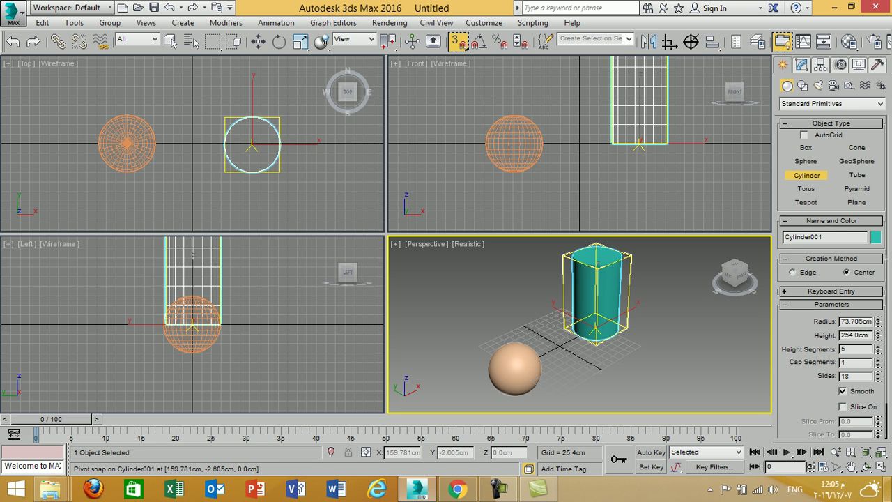
{"action": "left_click", "coordinate": [126, 145]}
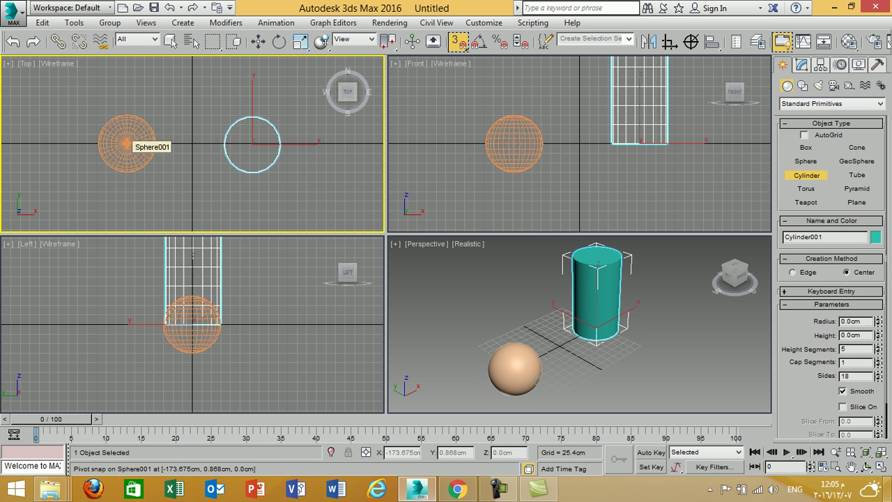
{"action": "right_click", "coordinate": [126, 144]}
{"action": "left_click", "coordinate": [126, 143]}
{"action": "right_click", "coordinate": [127, 146]}
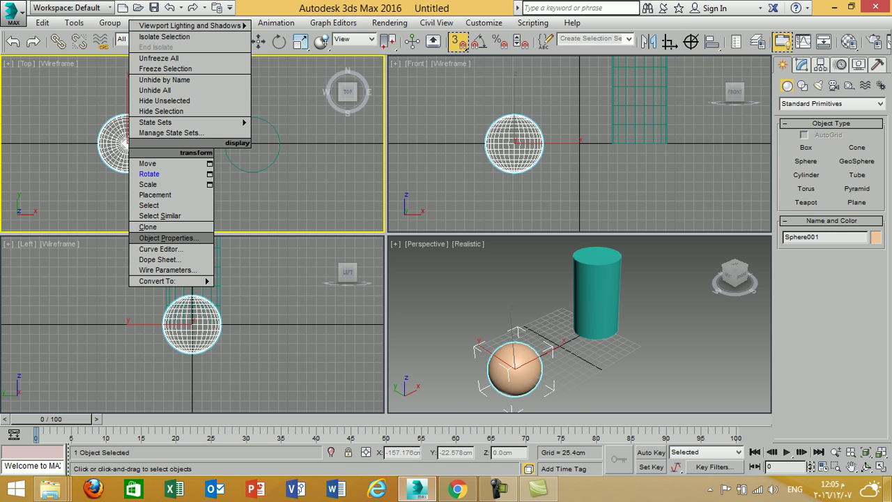
{"action": "left_click", "coordinate": [168, 238]}
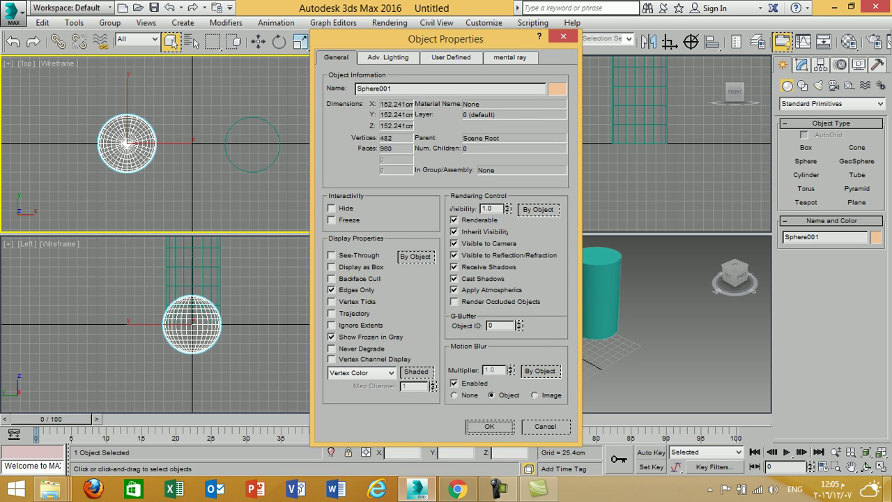
{"action": "left_click", "coordinate": [563, 36]}
- Check the cylinder's vertex and face information in Object Properties and delete the cylinder
{"action": "left_click", "coordinate": [240, 168]}
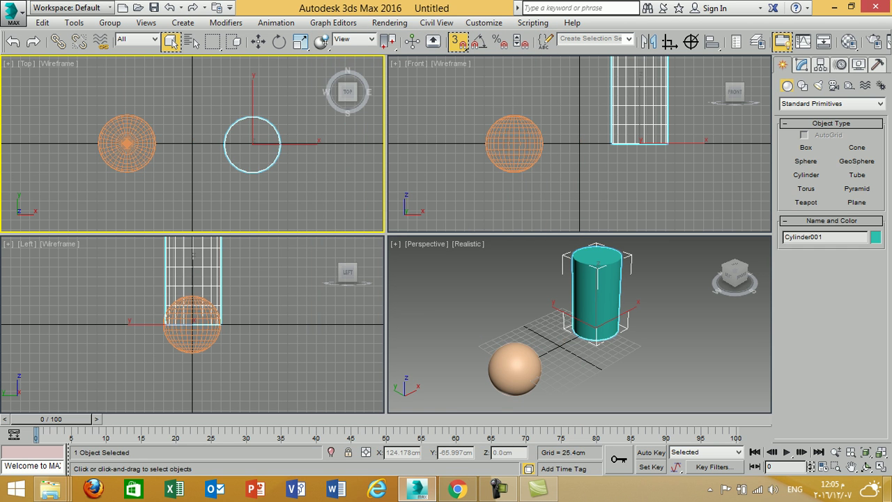
{"action": "right_click", "coordinate": [241, 163]}
{"action": "left_click", "coordinate": [272, 308]}
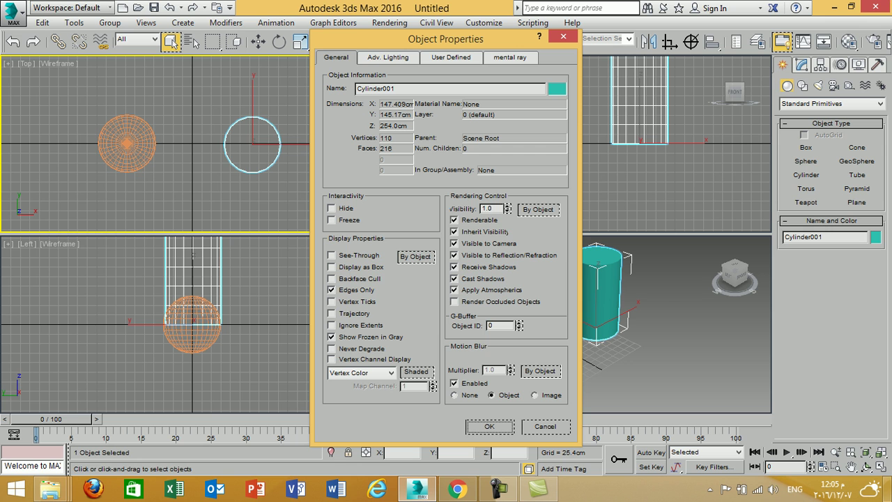
{"action": "key", "text": "Return"}
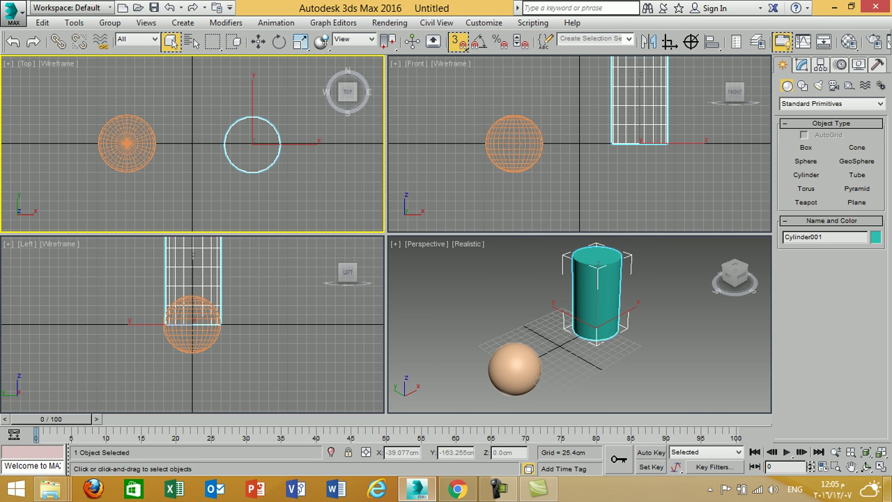
{"action": "key", "text": "Delete"}
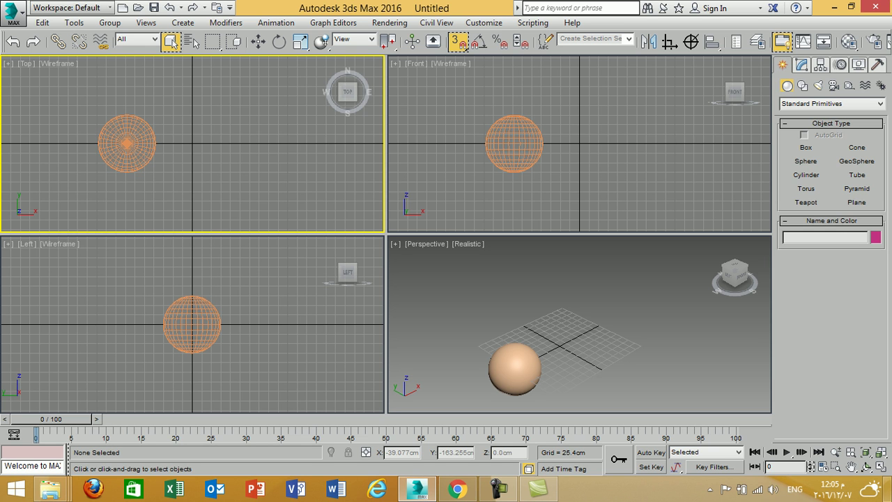
- Turn off snapping and clone the sphere along the X axis as five independent copies spaced about 242 cm apart
{"action": "scroll", "coordinate": [152, 152], "scroll_direction": "up", "scroll_amount": 4}
{"action": "middle_click_drag", "start_coordinate": [152, 152], "coordinate": [154, 163]}
{"action": "key", "text": "w"}
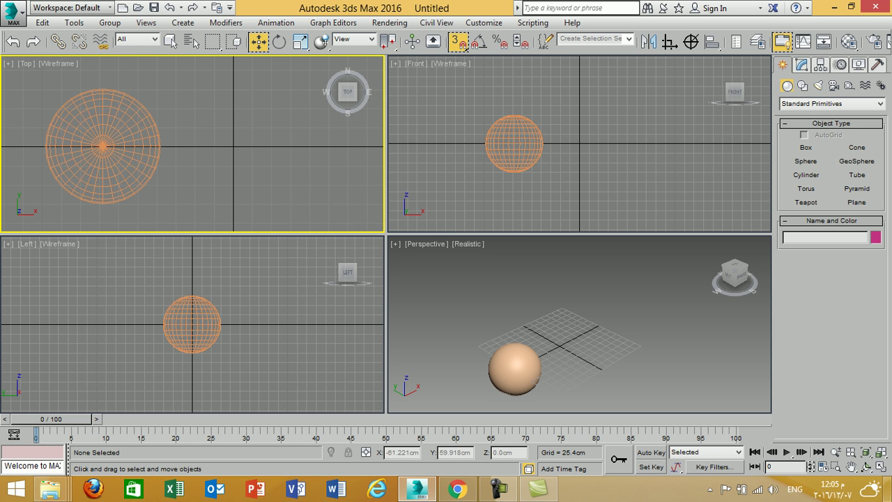
{"action": "left_click", "coordinate": [102, 146]}
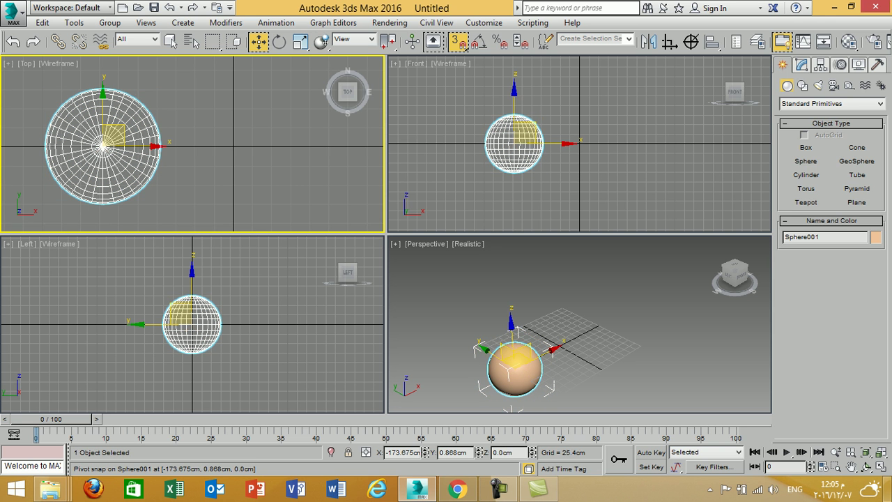
{"action": "key", "text": "s"}
{"action": "left_click_drag", "start_coordinate": [132, 147], "coordinate": [307, 146], "text": "shift"}
{"action": "left_click", "coordinate": [480, 249]}
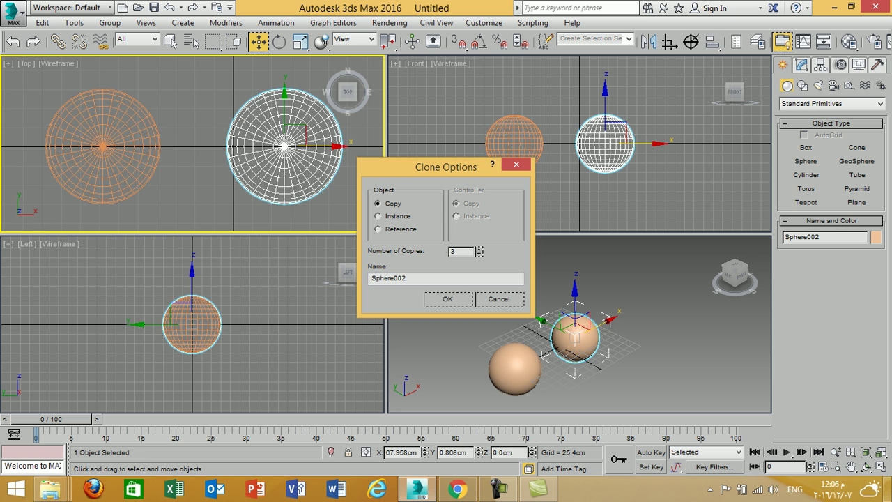
{"action": "left_click", "coordinate": [447, 299]}
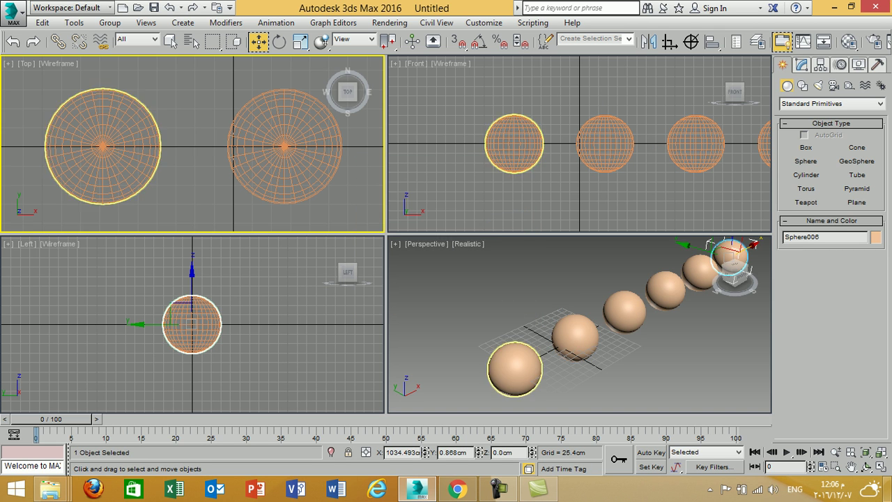
- Select the second sphere in the row and add an Edit Mesh modifier to it
{"action": "scroll", "coordinate": [612, 348], "scroll_direction": "up", "scroll_amount": 3}
{"action": "middle_click_drag", "start_coordinate": [603, 352], "coordinate": [554, 378]}
{"action": "scroll", "coordinate": [578, 324], "scroll_direction": "down", "scroll_amount": 4}
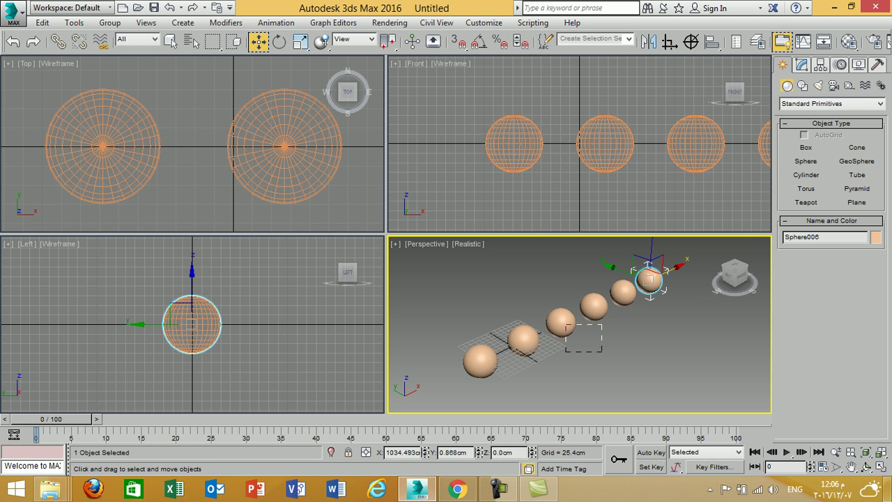
{"action": "left_click", "coordinate": [523, 341]}
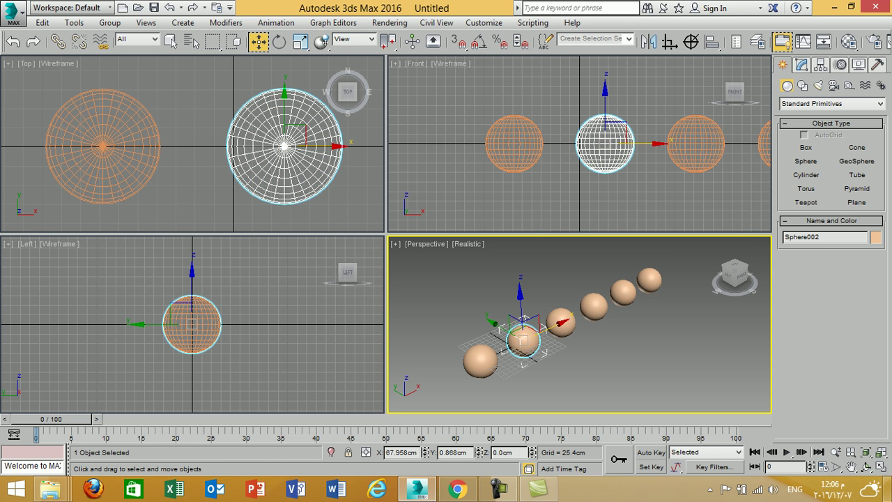
{"action": "left_click", "coordinate": [802, 65]}
{"action": "left_click", "coordinate": [830, 101]}
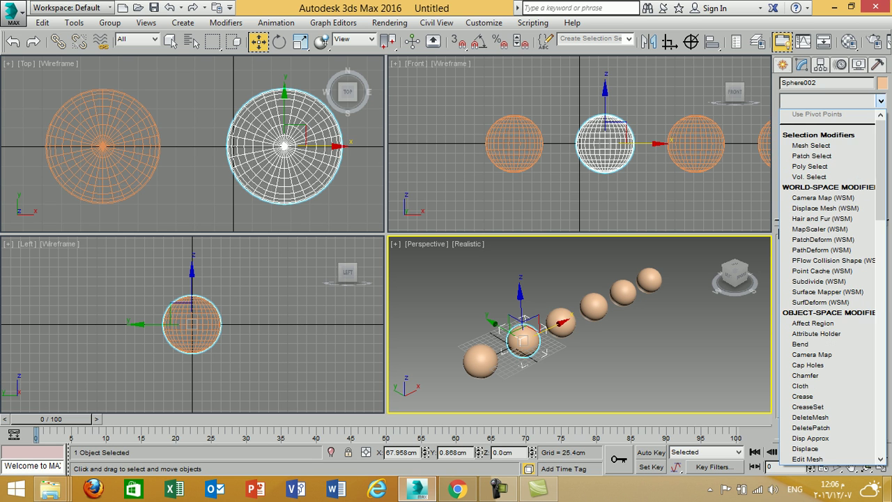
{"action": "key", "text": "e"}
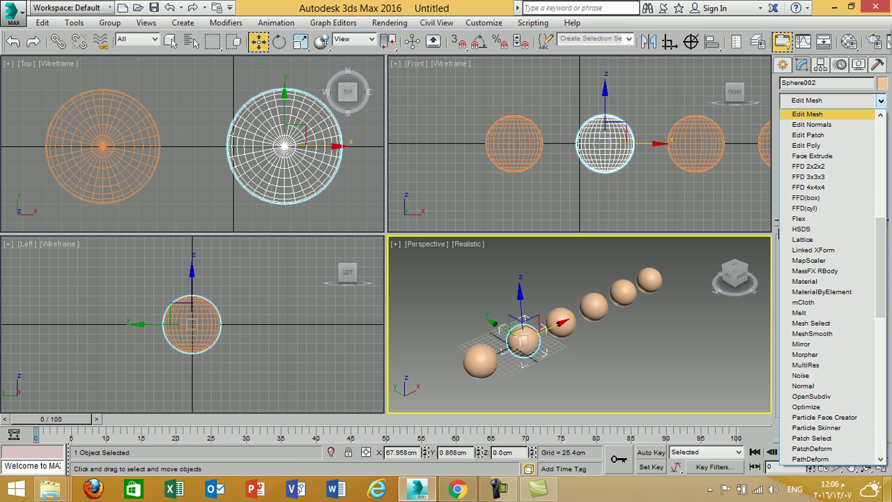
{"action": "key", "text": "Return"}
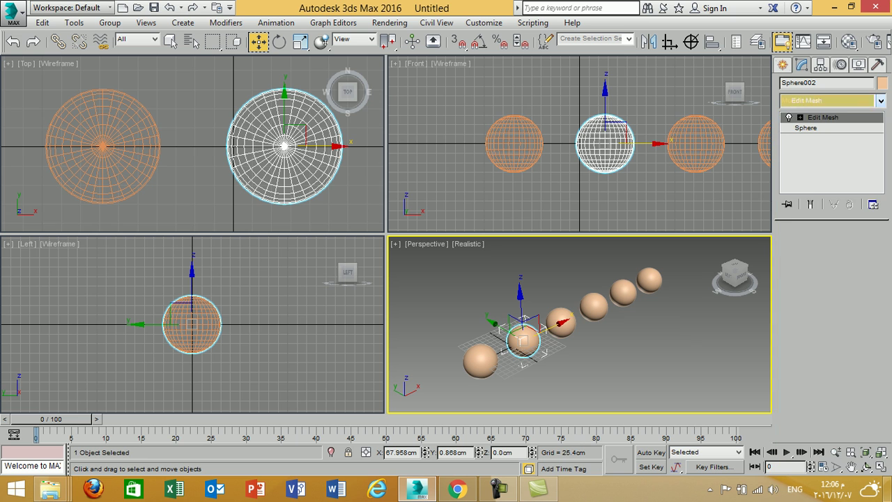
- Enter the Edit Mesh vertex level and select the upper rows of vertices on the second sphere in the Front view
{"action": "scroll", "coordinate": [645, 144], "scroll_direction": "up", "scroll_amount": 5}
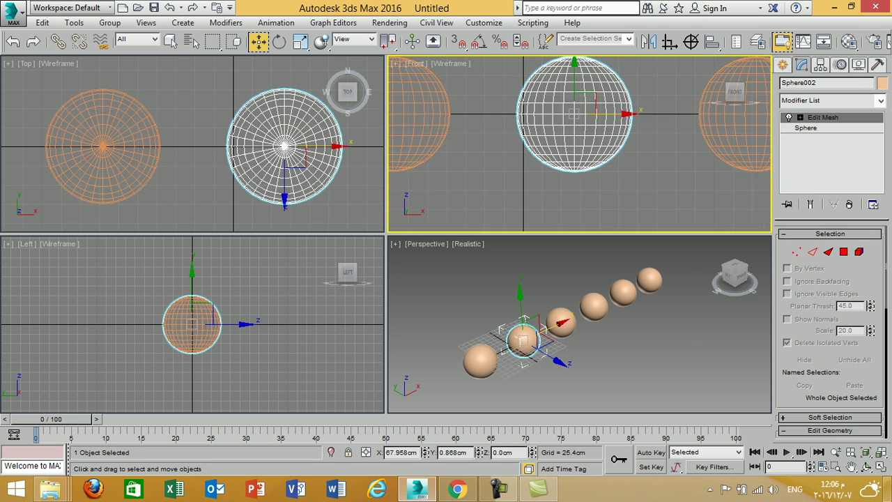
{"action": "left_click", "coordinate": [800, 117]}
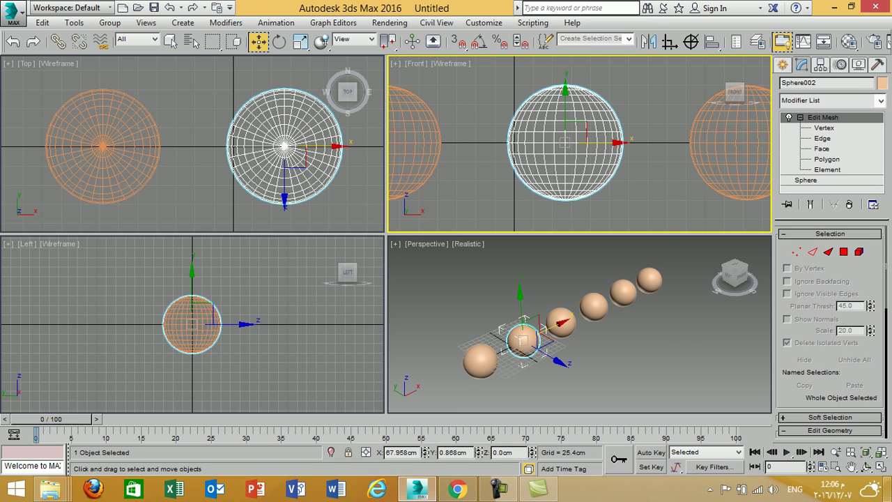
{"action": "left_click", "coordinate": [824, 128]}
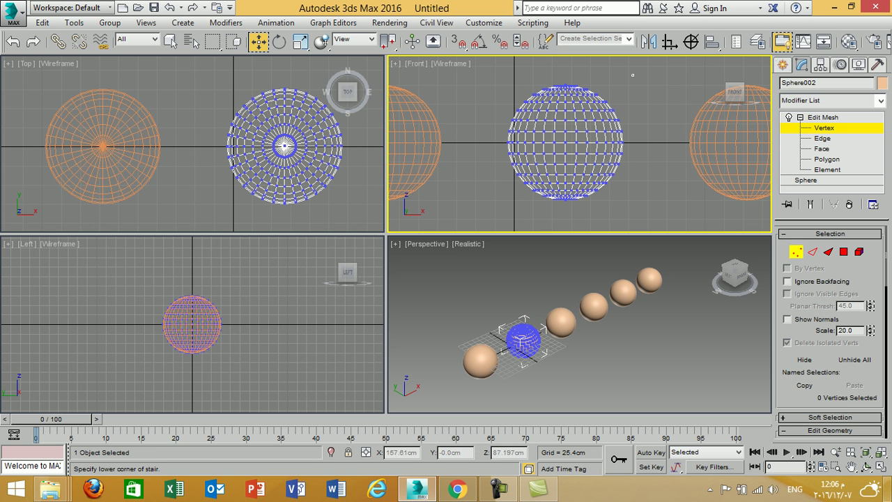
{"action": "left_click_drag", "start_coordinate": [626, 75], "coordinate": [501, 115]}
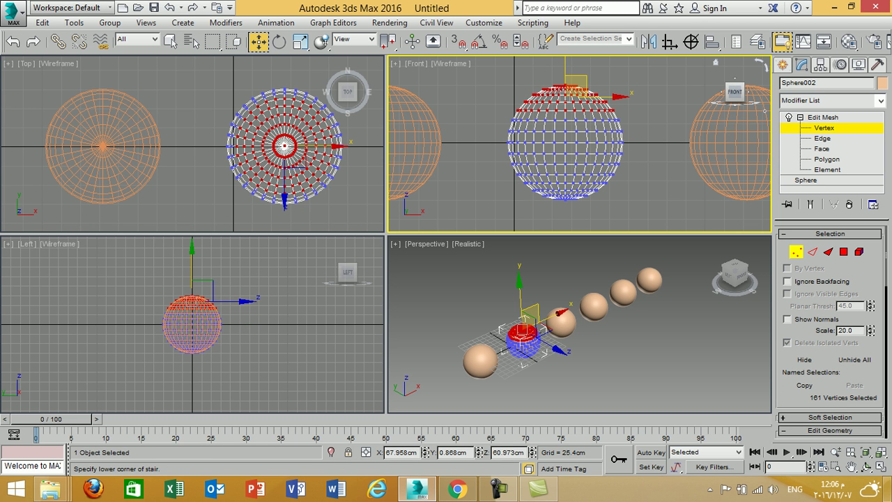
- Select a single edge and a single triangular face near the second sphere's middle, using the Edge and Face levels
{"action": "key", "text": "2"}
{"action": "scroll", "coordinate": [570, 134], "scroll_direction": "up", "scroll_amount": 4}
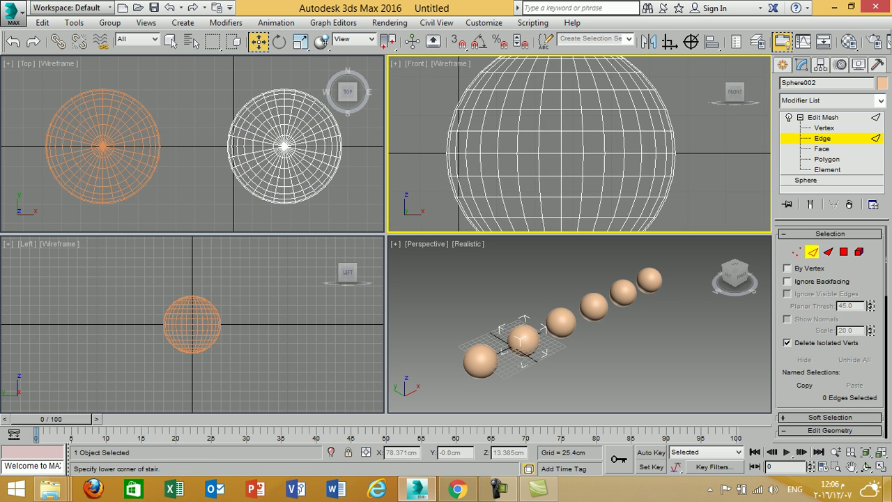
{"action": "left_click", "coordinate": [550, 142]}
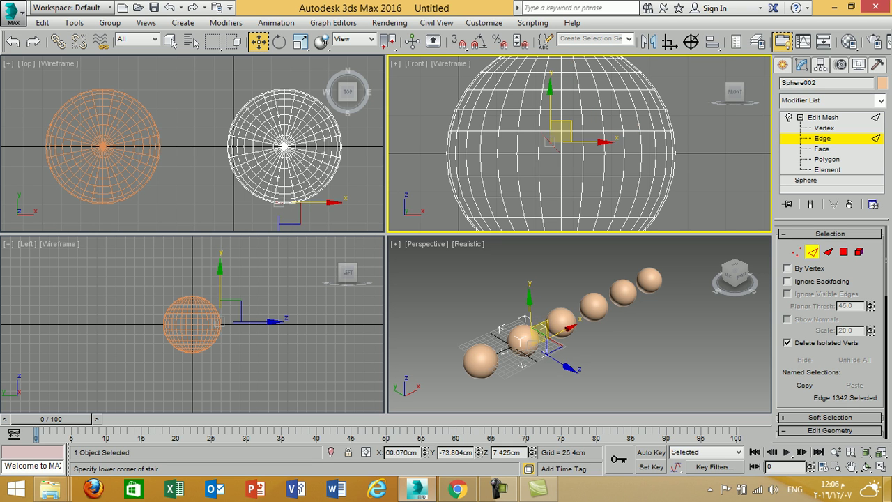
{"action": "left_click", "coordinate": [539, 143]}
{"action": "left_click", "coordinate": [822, 149]}
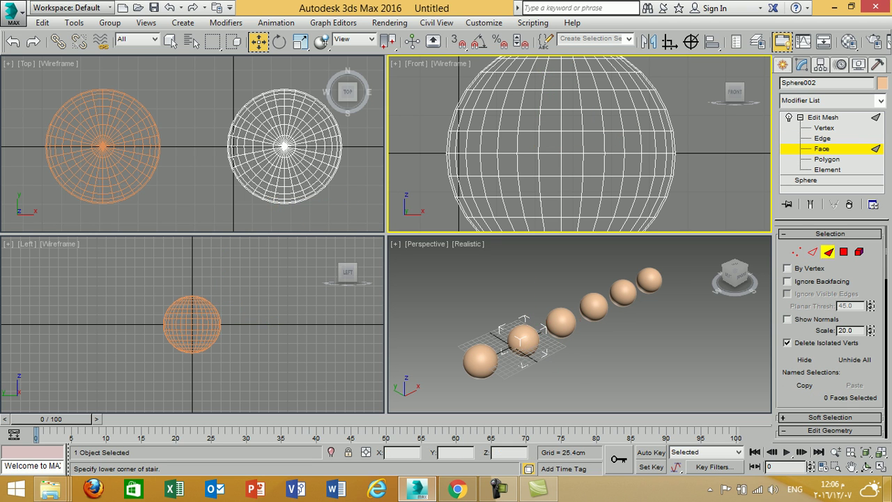
{"action": "left_click", "coordinate": [597, 139]}
{"action": "left_click", "coordinate": [596, 144]}
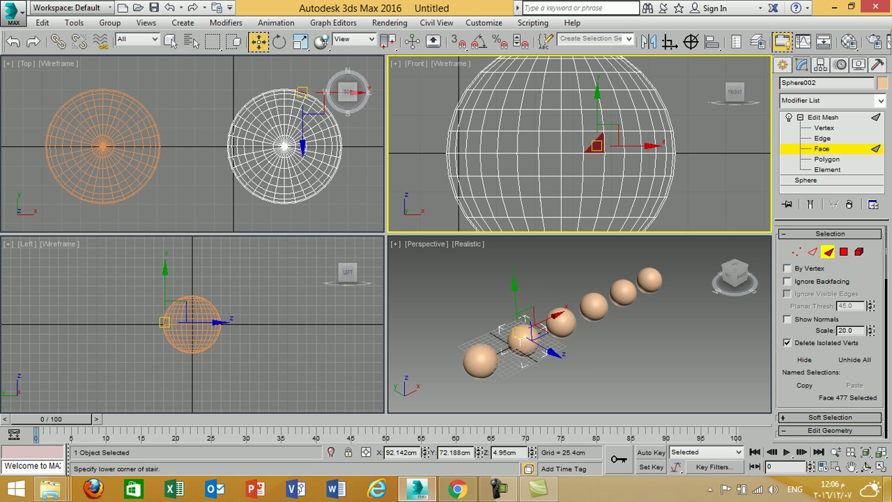
- Select one square polygon on the second sphere, and the whole sphere at the Element level
{"action": "left_click", "coordinate": [827, 160]}
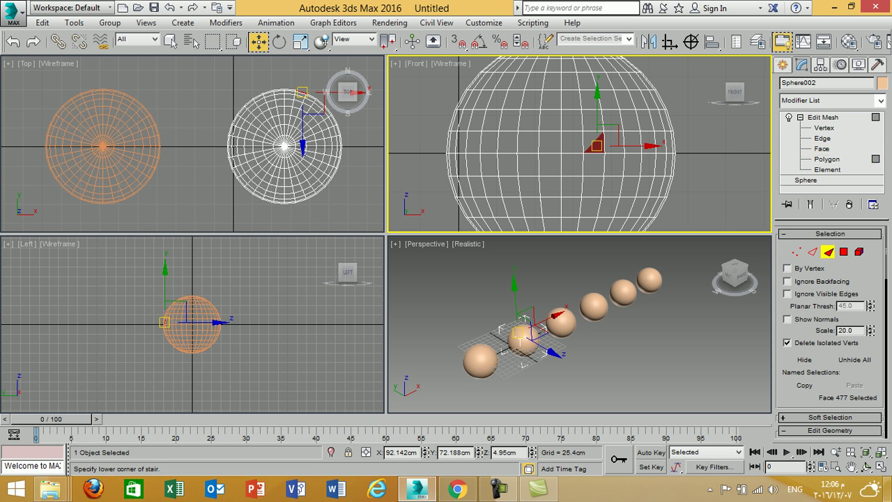
{"action": "left_click", "coordinate": [596, 165]}
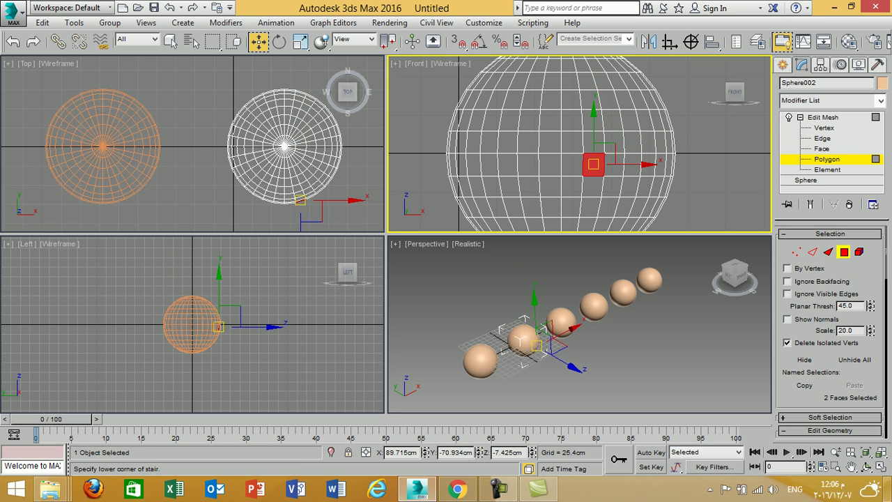
{"action": "key", "text": "5"}
{"action": "left_click", "coordinate": [593, 165]}
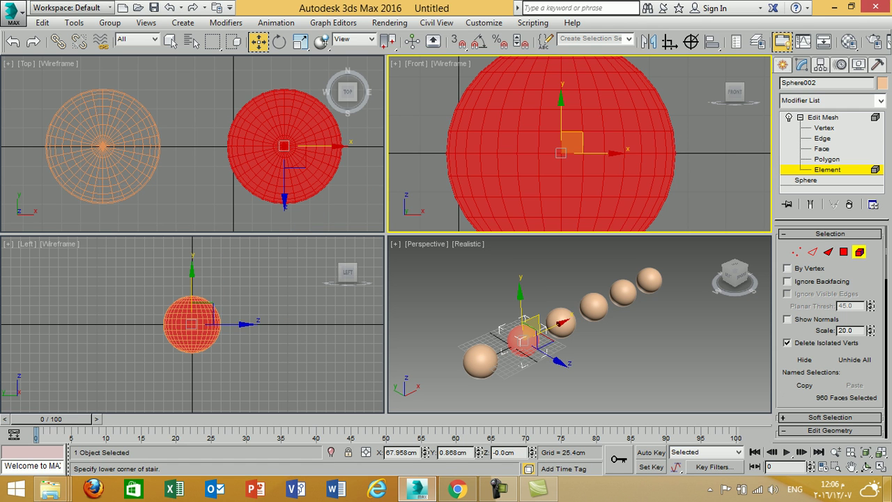
- Return to the vertex level and uniformly scale the upper and lower vertex groups of the second sphere inward to small caps
{"action": "key", "text": "1"}
{"action": "scroll", "coordinate": [585, 123], "scroll_direction": "down", "scroll_amount": 5}
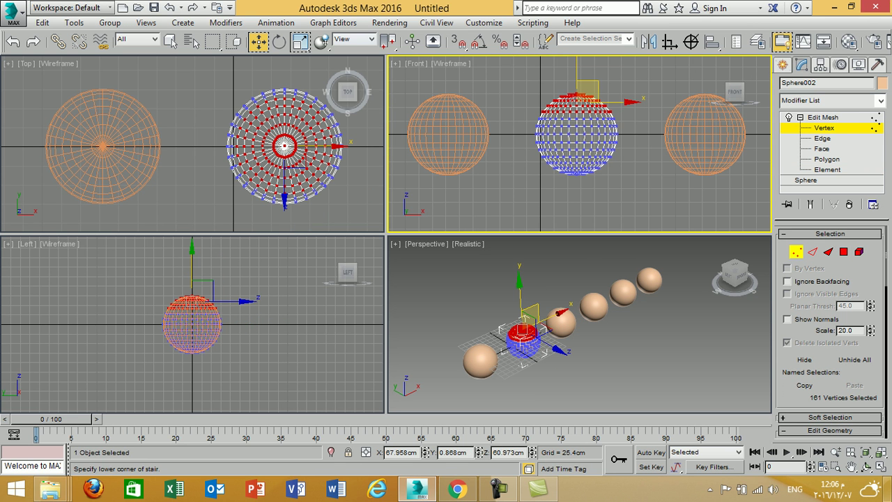
{"action": "left_click", "coordinate": [300, 41]}
{"action": "left_click_drag", "start_coordinate": [582, 98], "coordinate": [583, 163]}
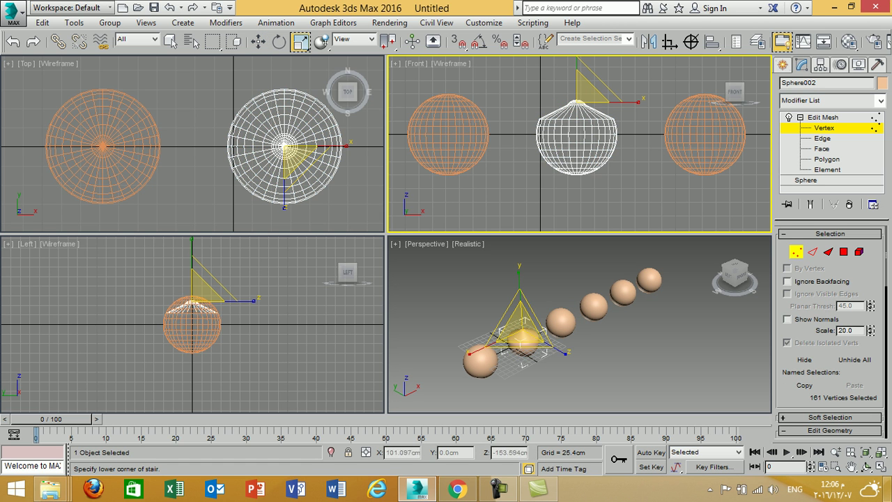
{"action": "left_click_drag", "start_coordinate": [516, 155], "coordinate": [623, 185]}
{"action": "left_click_drag", "start_coordinate": [582, 161], "coordinate": [583, 222]}
- Rotate the second sphere's equatorial vertex ring about the vertical axis to twist the middle band, and leave vertex editing
{"action": "left_click_drag", "start_coordinate": [634, 128], "coordinate": [526, 137]}
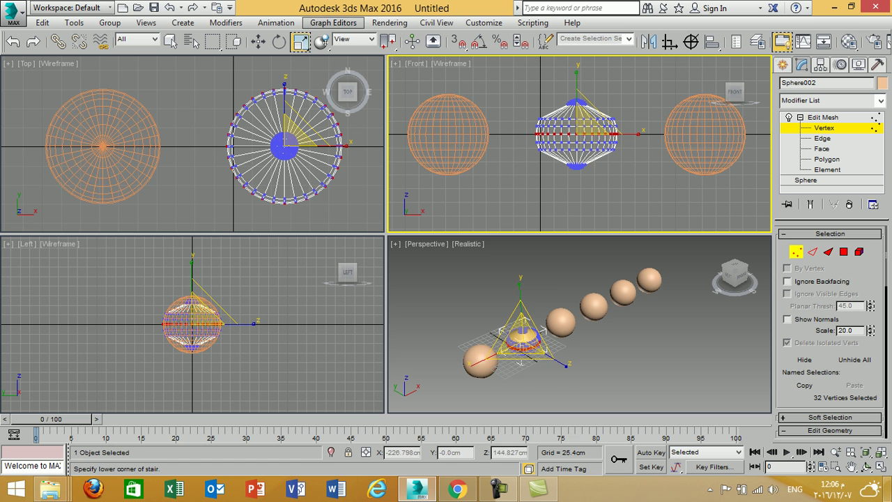
{"action": "left_click", "coordinate": [279, 41]}
{"action": "left_click_drag", "start_coordinate": [593, 134], "coordinate": [467, 134]}
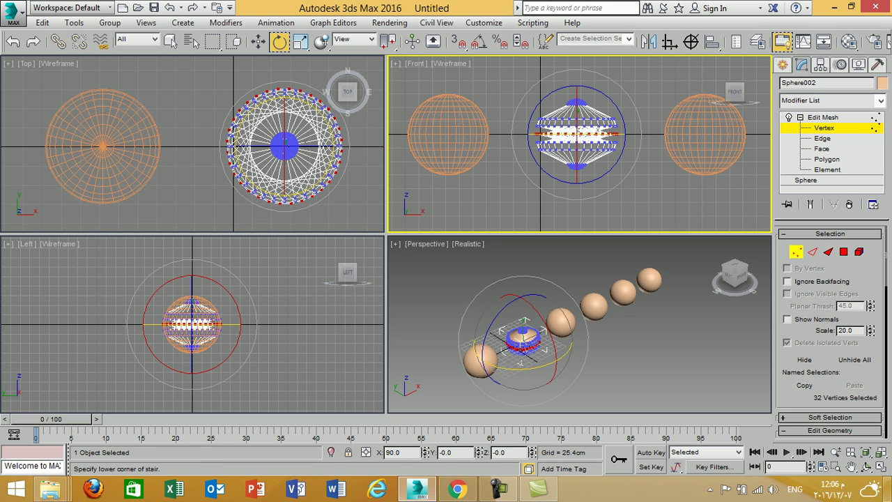
{"action": "left_click", "coordinate": [796, 253]}
- Apply an Edit Mesh modifier to the third sphere and list its sub-object levels
{"action": "middle_click_drag", "start_coordinate": [707, 144], "coordinate": [543, 156]}
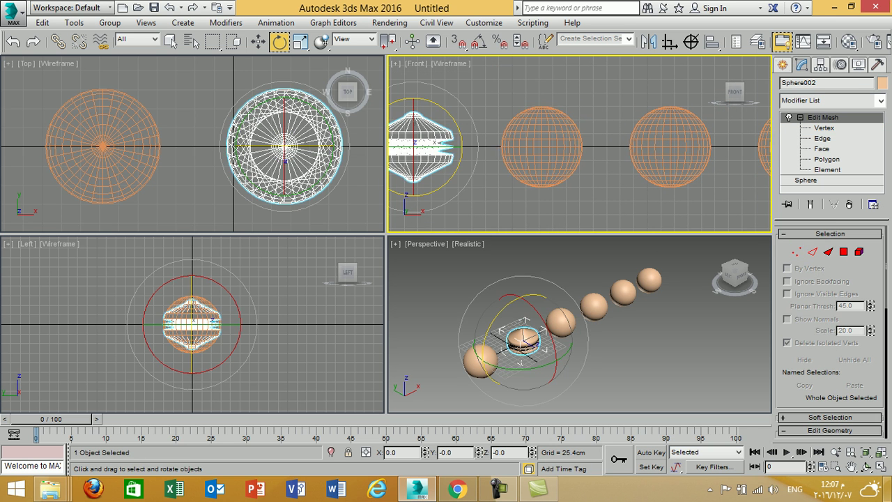
{"action": "left_click", "coordinate": [552, 207]}
{"action": "left_click", "coordinate": [543, 148]}
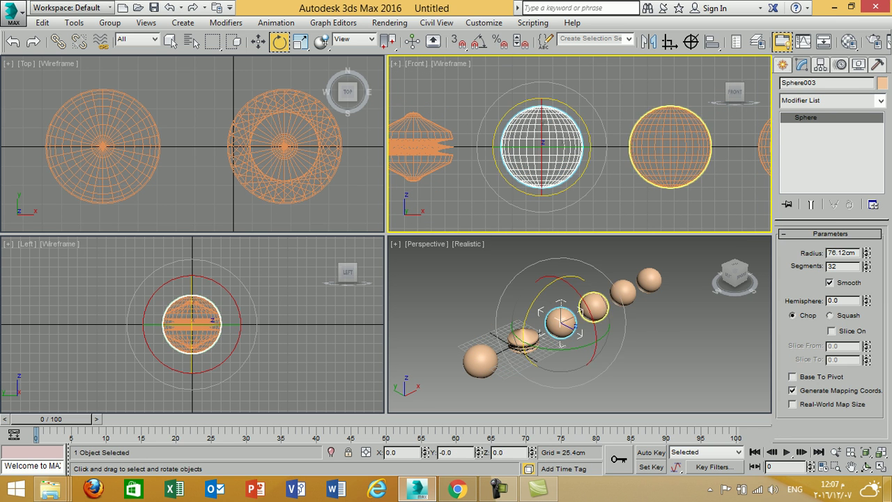
{"action": "scroll", "coordinate": [583, 327], "scroll_direction": "up", "scroll_amount": 6}
{"action": "middle_click_drag", "start_coordinate": [583, 327], "coordinate": [655, 349]}
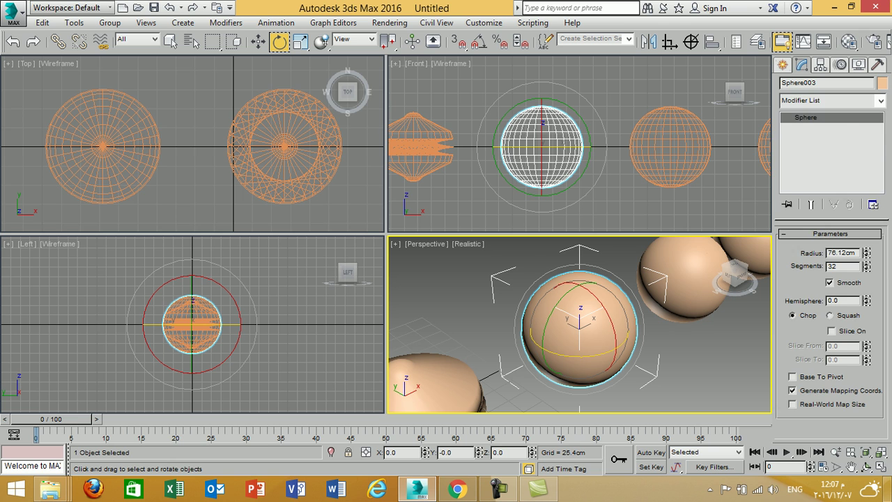
{"action": "left_click", "coordinate": [881, 101]}
{"action": "key", "text": "e"}
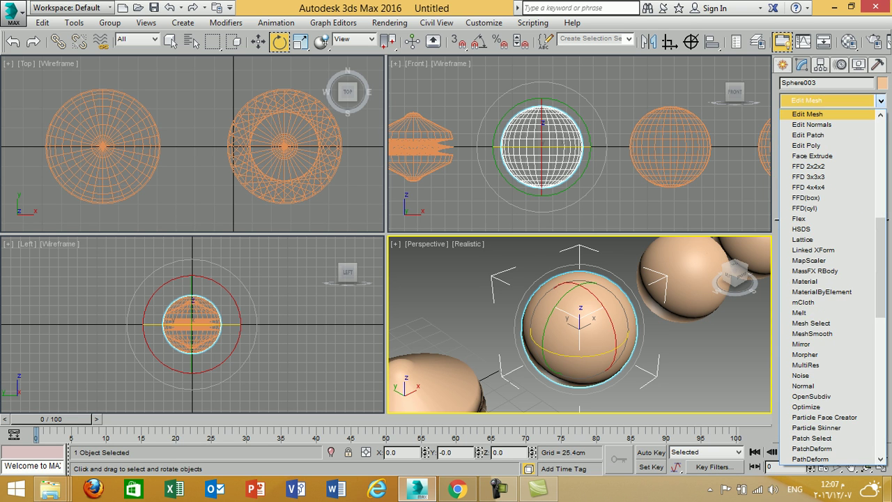
{"action": "key", "text": "Return"}
{"action": "left_click", "coordinate": [801, 117]}
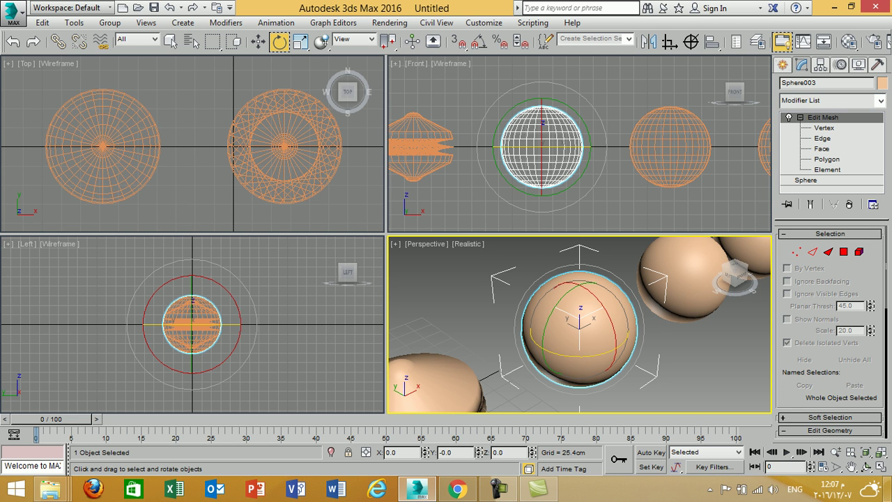
- At the Edge level, select the third sphere's middle band of edges and rotate it about the vertical axis
{"action": "left_click", "coordinate": [812, 252]}
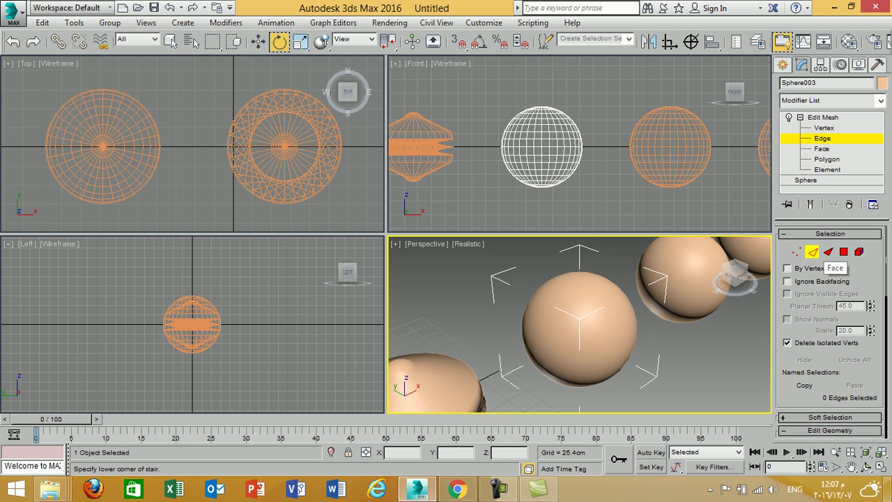
{"action": "left_click_drag", "start_coordinate": [622, 160], "coordinate": [472, 134]}
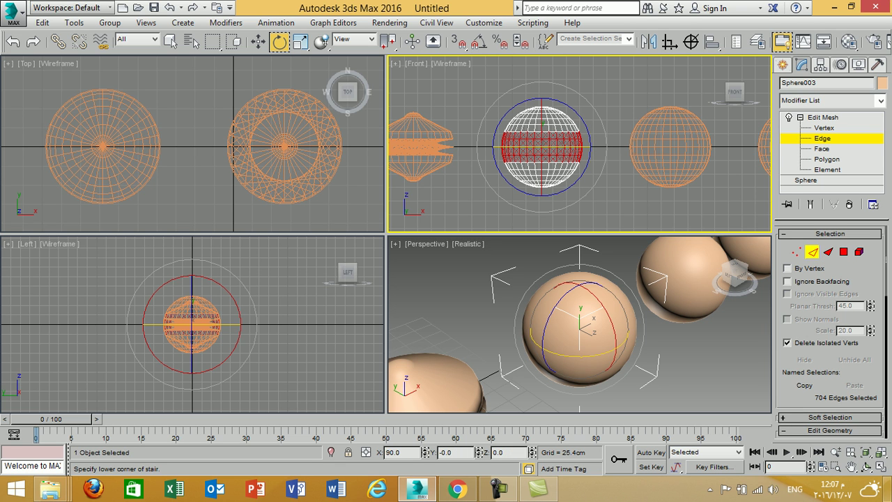
{"action": "left_click_drag", "start_coordinate": [535, 146], "coordinate": [440, 146]}
- Move the third sphere's top cap edges up to a height of about 123 cm to stretch its upper part, and leave edge editing
{"action": "left_click_drag", "start_coordinate": [606, 75], "coordinate": [475, 113]}
{"action": "left_click", "coordinate": [259, 42]}
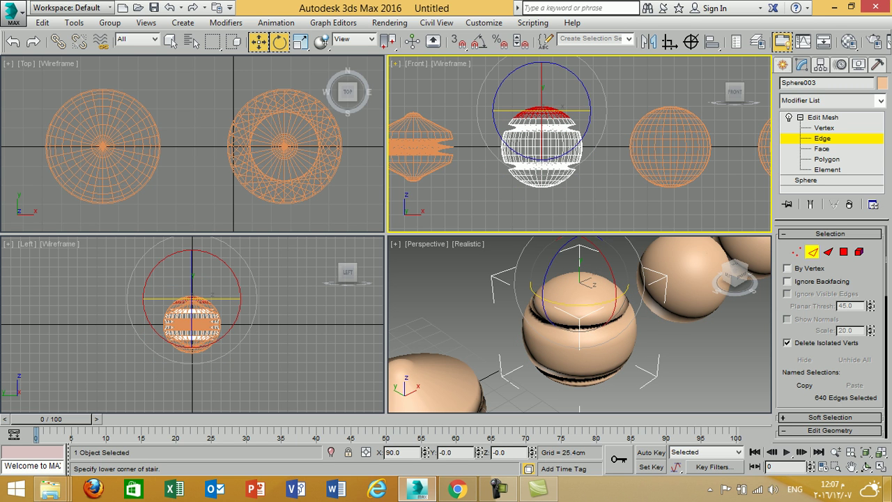
{"action": "left_click_drag", "start_coordinate": [541, 85], "coordinate": [541, 56]}
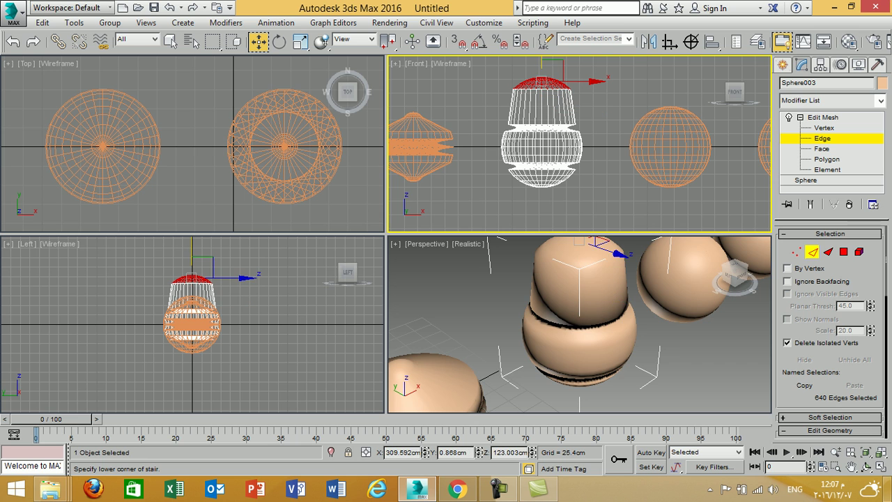
{"action": "scroll", "coordinate": [580, 325], "scroll_direction": "down", "scroll_amount": 4}
{"action": "scroll", "coordinate": [579, 325], "scroll_direction": "up", "scroll_amount": 2}
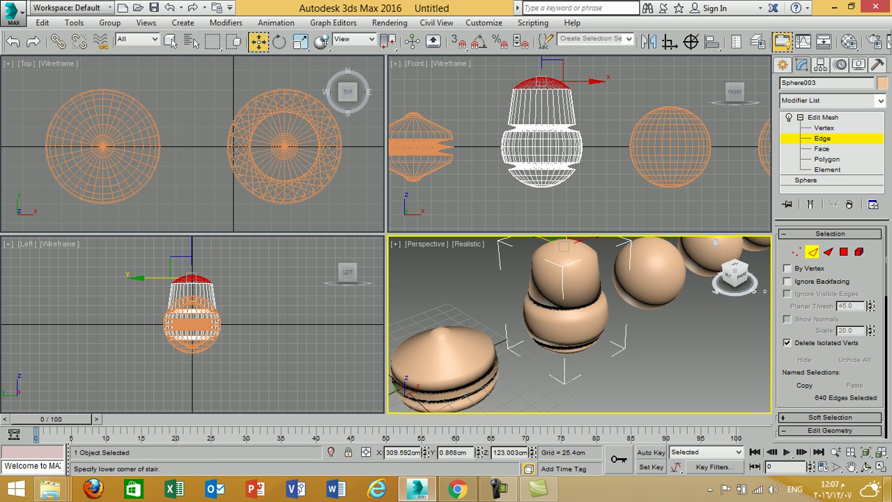
{"action": "left_click", "coordinate": [813, 253]}
- Select the fourth sphere and apply an FFD 4x4x4 modifier to it
{"action": "middle_click_drag", "start_coordinate": [671, 143], "coordinate": [532, 148]}
{"action": "left_click", "coordinate": [530, 151]}
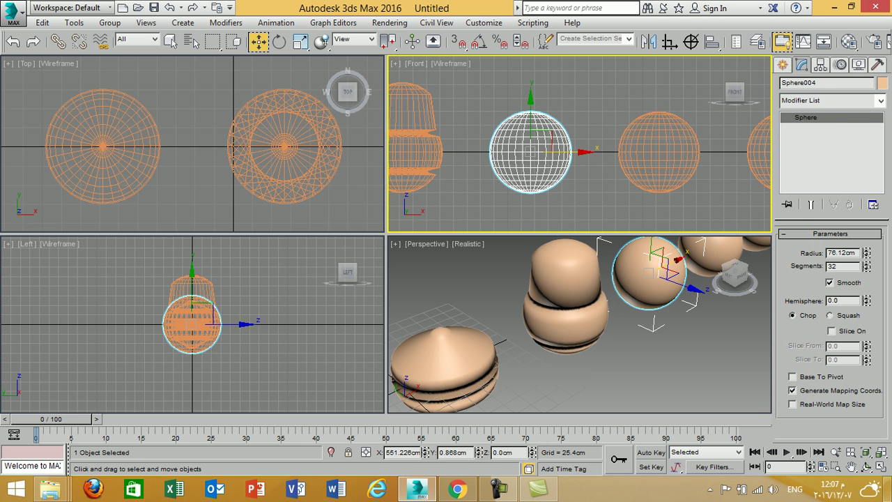
{"action": "middle_click_drag", "start_coordinate": [587, 297], "coordinate": [513, 334]}
{"action": "scroll", "coordinate": [513, 334], "scroll_direction": "down", "scroll_amount": 3}
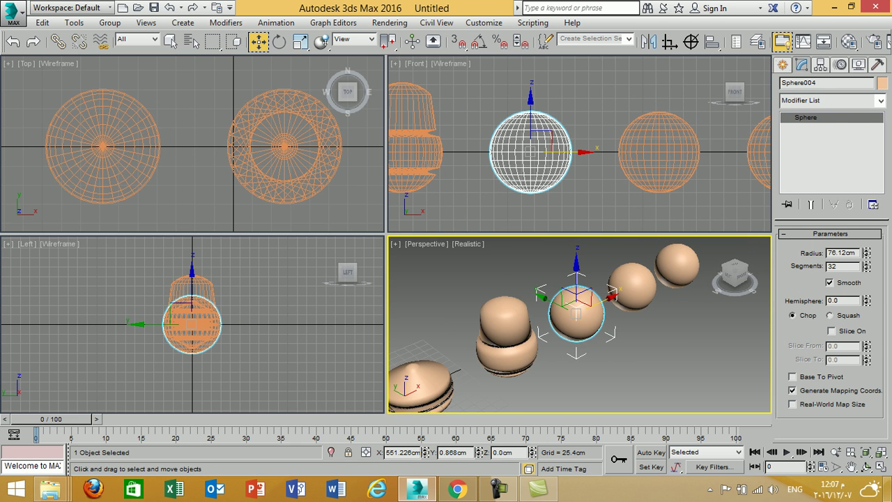
{"action": "scroll", "coordinate": [424, 132], "scroll_direction": "up", "scroll_amount": 5}
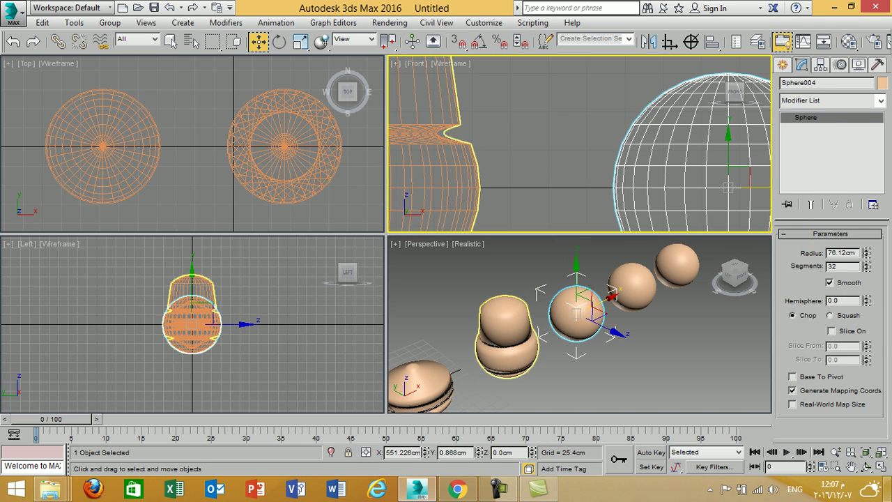
{"action": "key", "text": "z"}
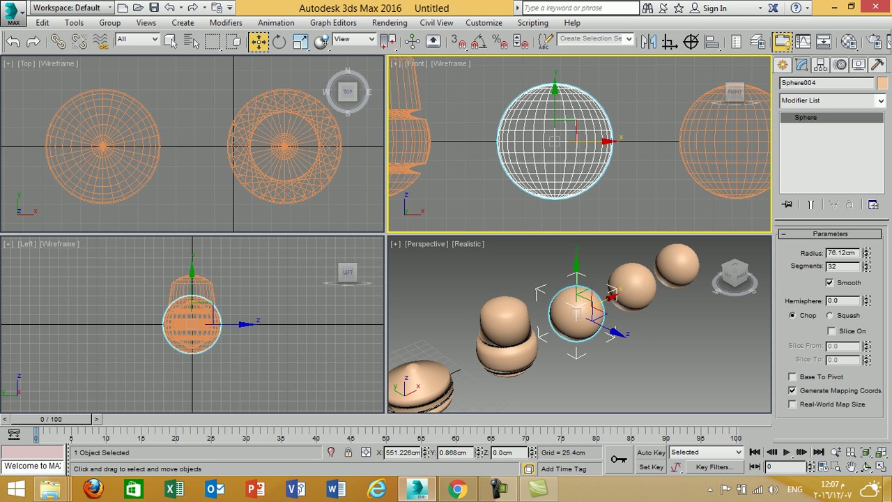
{"action": "left_click", "coordinate": [881, 101]}
{"action": "scroll", "coordinate": [829, 288], "scroll_direction": "down", "scroll_amount": 1}
{"action": "key", "text": "f"}
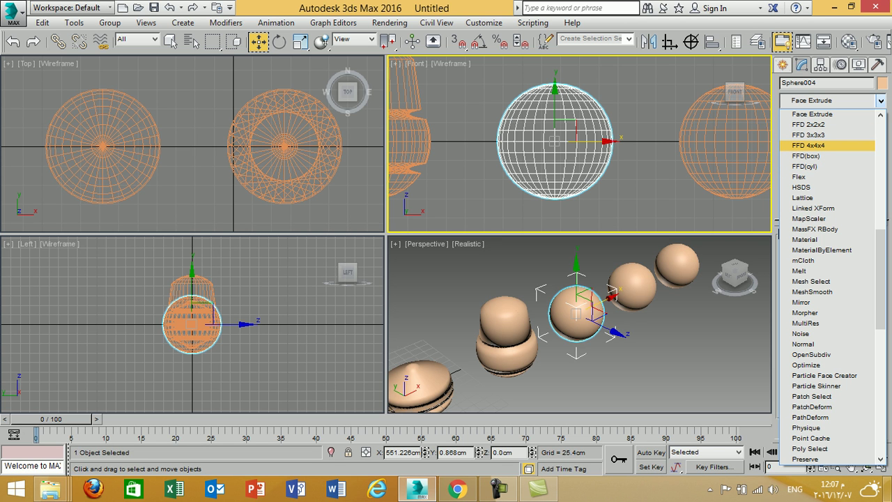
{"action": "left_click", "coordinate": [809, 145]}
{"action": "middle_click_drag", "start_coordinate": [613, 143], "coordinate": [637, 138]}
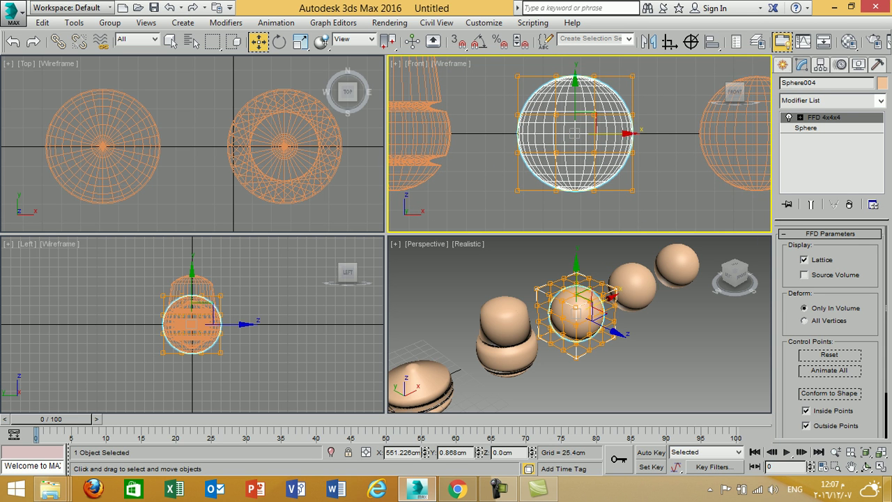
- Move the top row of the fourth sphere's FFD control points down to about Z -72.6 cm to form a bowl, and leave control-point editing
{"action": "left_click", "coordinate": [800, 117]}
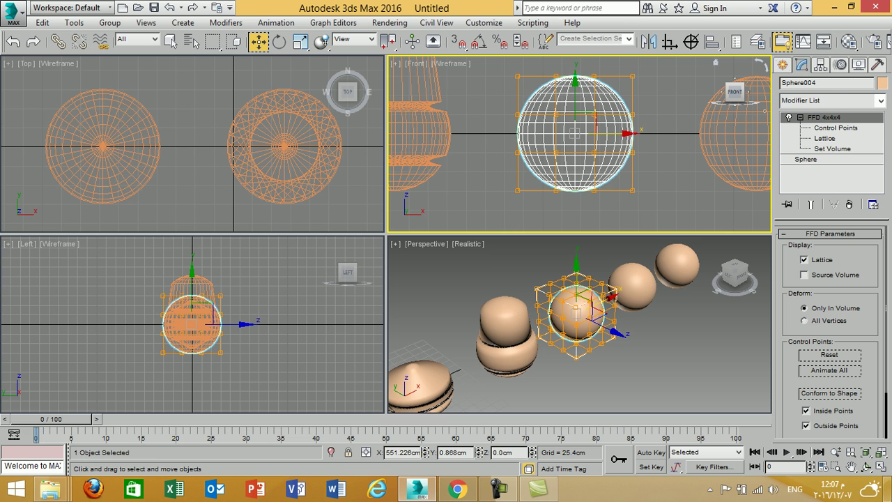
{"action": "left_click", "coordinate": [835, 128]}
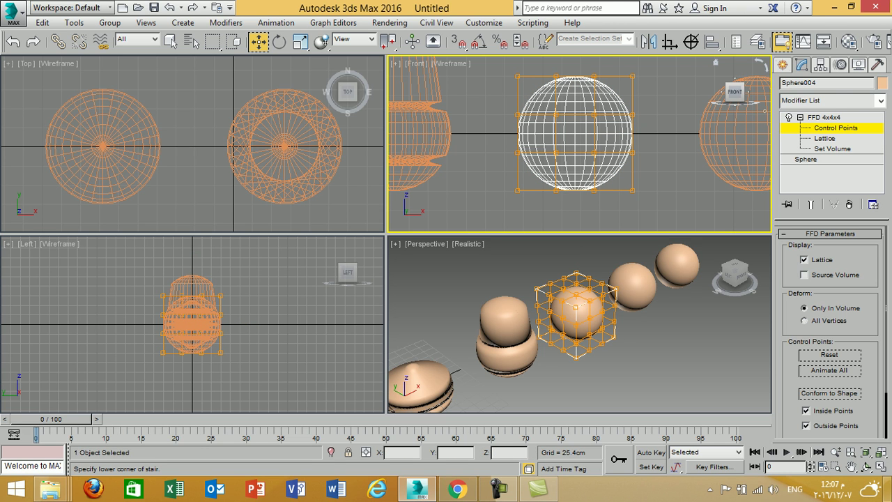
{"action": "left_click_drag", "start_coordinate": [678, 66], "coordinate": [513, 86]}
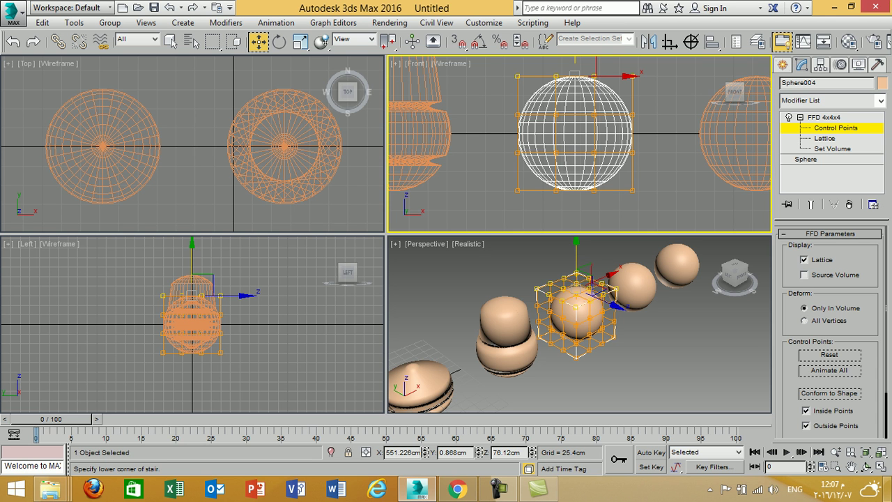
{"action": "middle_click_drag", "start_coordinate": [576, 105], "coordinate": [561, 122]}
{"action": "left_click_drag", "start_coordinate": [559, 71], "coordinate": [559, 184]}
{"action": "scroll", "coordinate": [597, 299], "scroll_direction": "up", "scroll_amount": 4}
{"action": "scroll", "coordinate": [565, 320], "scroll_direction": "up", "scroll_amount": 3}
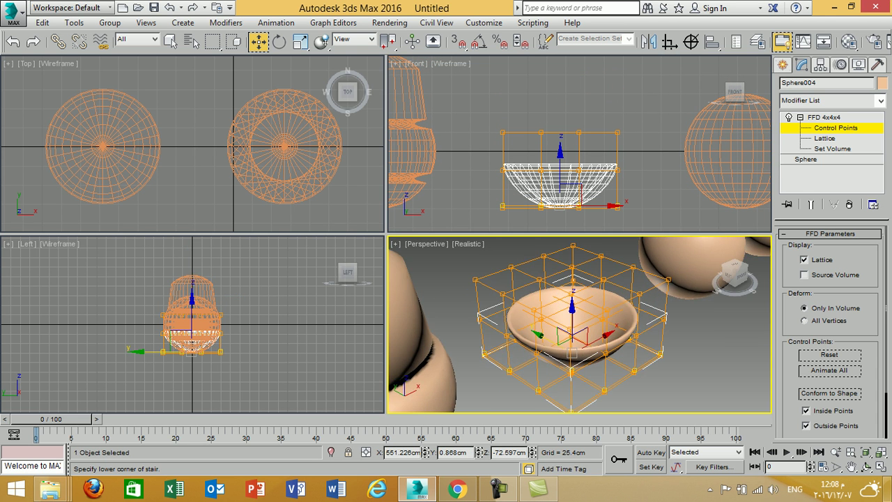
{"action": "middle_click_drag", "start_coordinate": [585, 160], "coordinate": [423, 172]}
{"action": "scroll", "coordinate": [438, 164], "scroll_direction": "up", "scroll_amount": 2}
{"action": "left_click", "coordinate": [825, 117]}
- Select the fifth sphere and apply an FFD 3x3x3 modifier to it
{"action": "left_click_drag", "start_coordinate": [566, 147], "coordinate": [563, 146]}
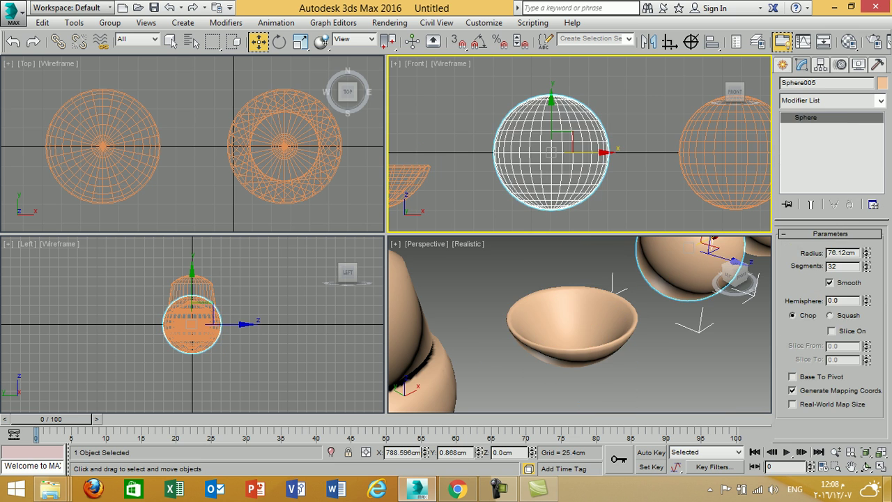
{"action": "left_click", "coordinate": [829, 101]}
{"action": "scroll", "coordinate": [829, 279], "scroll_direction": "down", "scroll_amount": 10}
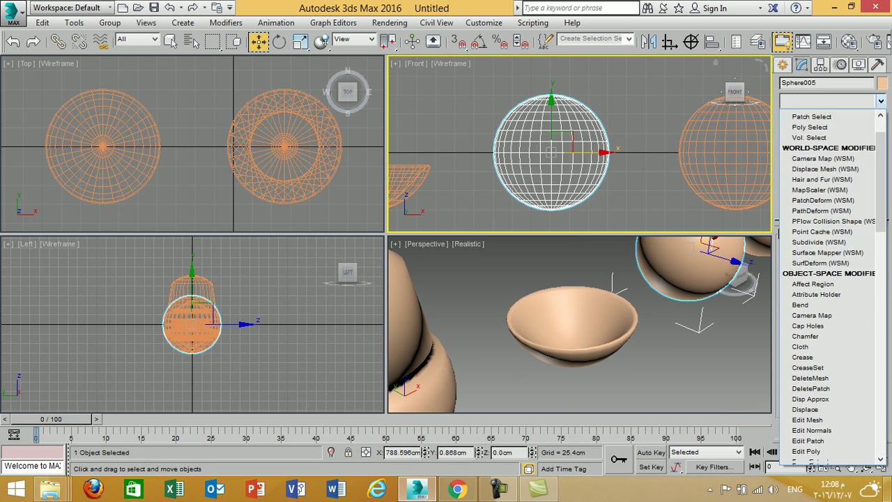
{"action": "left_click", "coordinate": [809, 134]}
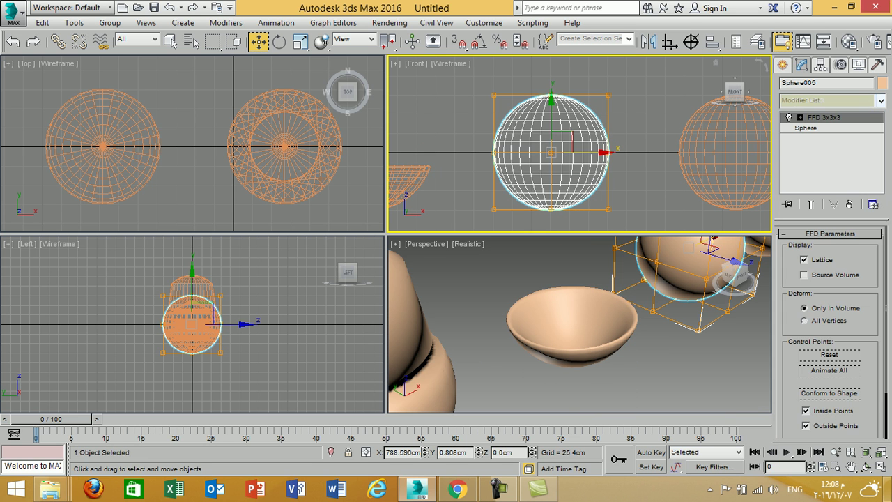
- Rotate the top row of the fifth sphere's FFD control points about the vertical axis to twist a narrow neck, and leave control-point editing
{"action": "left_click", "coordinate": [800, 117]}
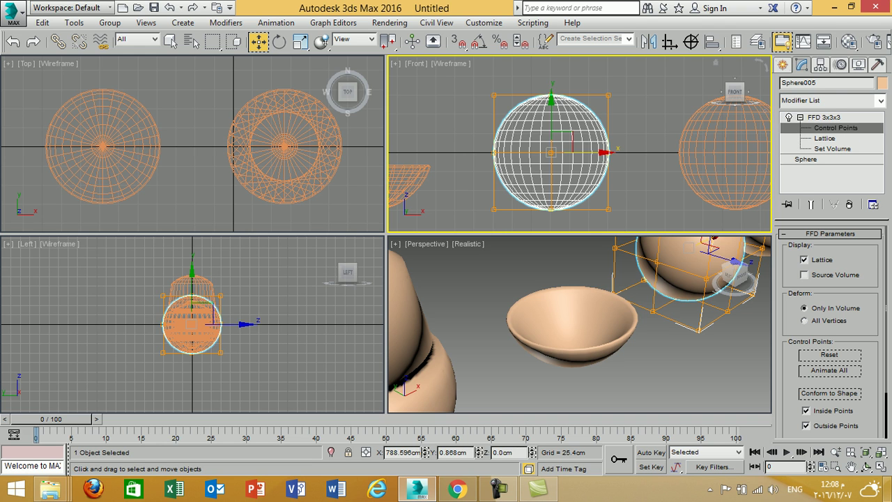
{"action": "left_click", "coordinate": [836, 127]}
{"action": "left_click_drag", "start_coordinate": [490, 77], "coordinate": [658, 82]}
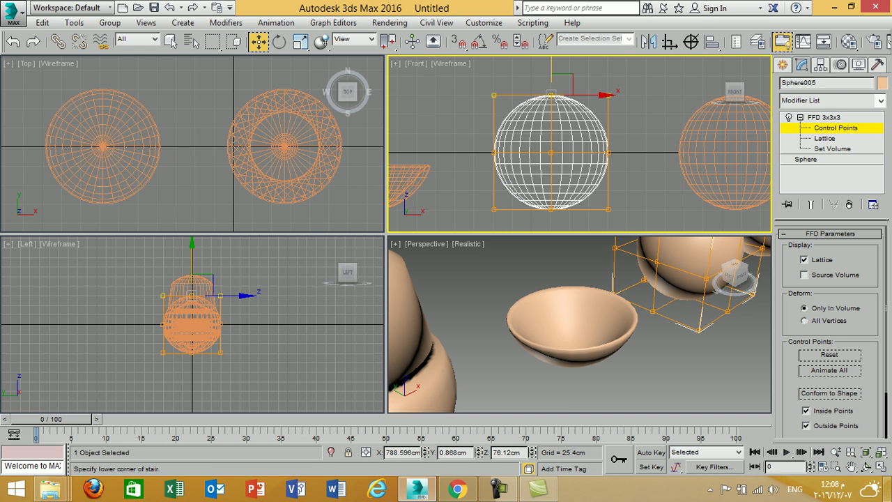
{"action": "left_click", "coordinate": [279, 41]}
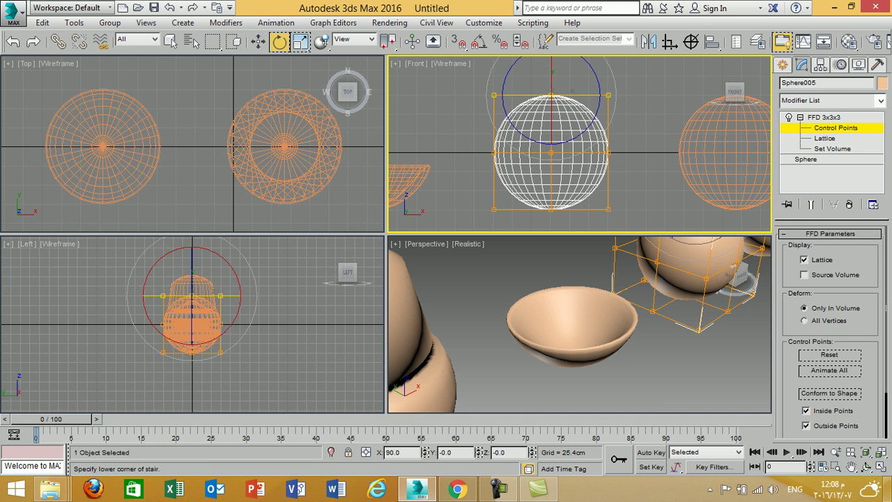
{"action": "left_click_drag", "start_coordinate": [558, 95], "coordinate": [363, 94]}
{"action": "middle_click_drag", "start_coordinate": [585, 328], "coordinate": [586, 330], "text": "alt"}
{"action": "key", "text": "z"}
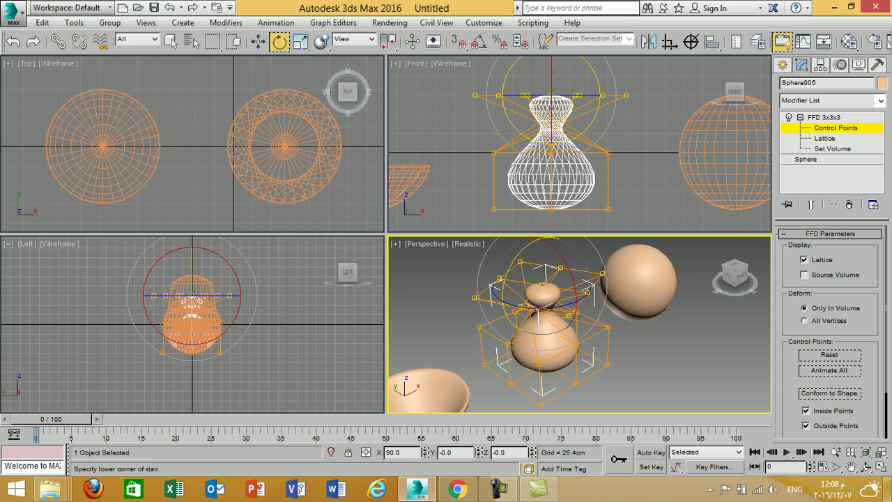
{"action": "left_click", "coordinate": [783, 65]}
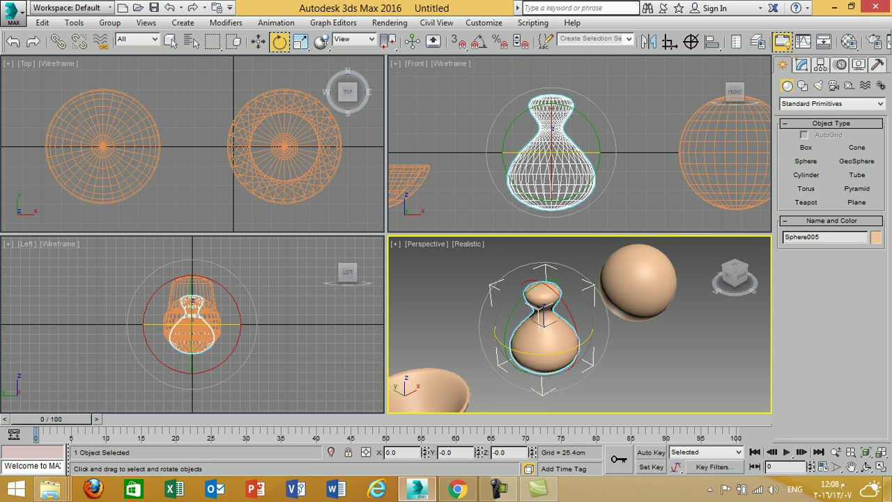
- Apply an FFD(box) modifier to the sixth sphere and set its lattice to 4x4x5 points
{"action": "middle_click_drag", "start_coordinate": [725, 151], "coordinate": [560, 149]}
{"action": "left_click", "coordinate": [560, 148]}
{"action": "left_click", "coordinate": [570, 151]}
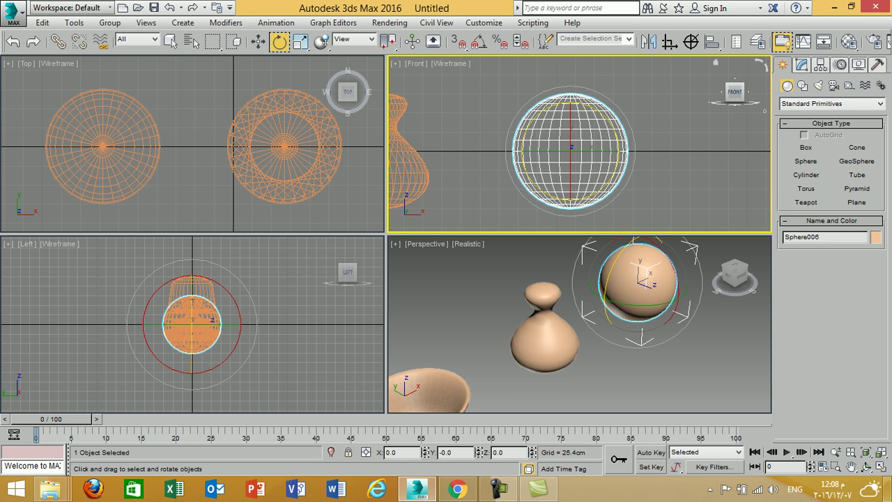
{"action": "left_click", "coordinate": [801, 64]}
{"action": "left_click", "coordinate": [832, 100]}
{"action": "key", "text": "f"}
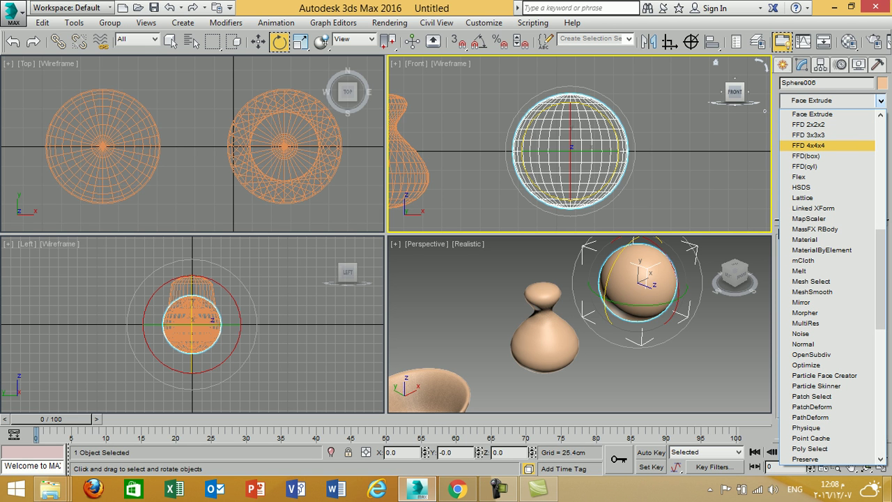
{"action": "key", "text": "Down"}
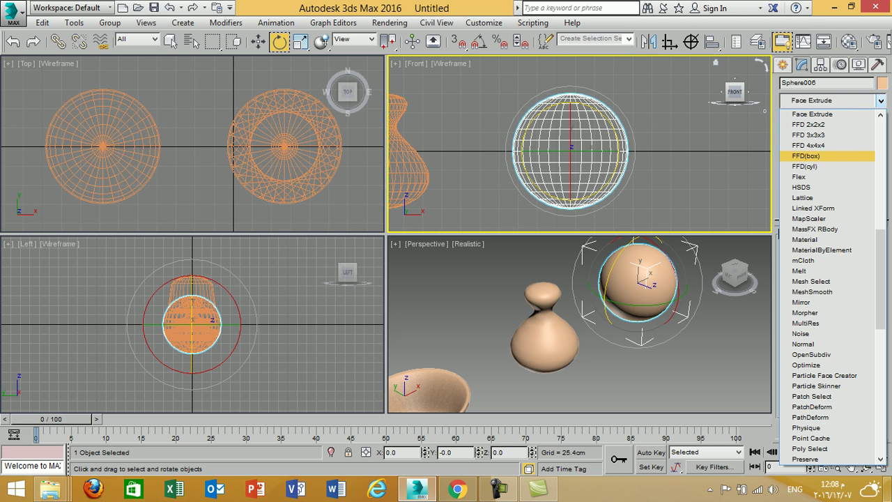
{"action": "key", "text": "Return"}
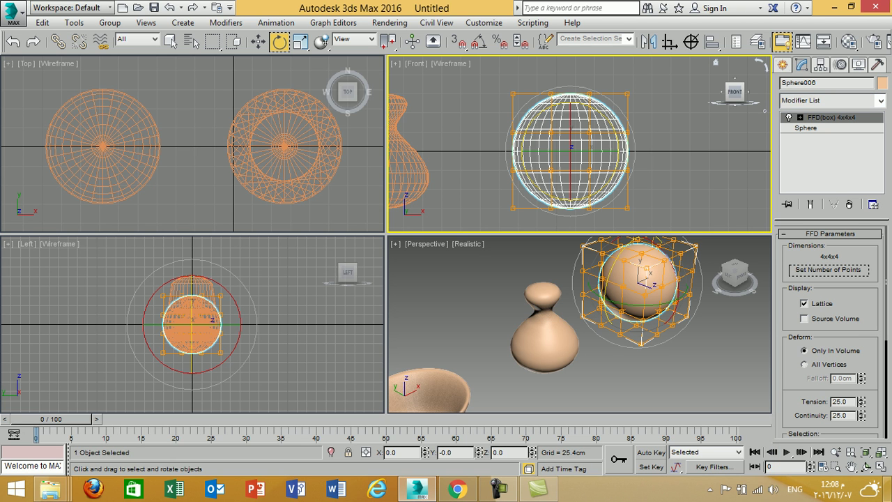
{"action": "left_click", "coordinate": [829, 270]}
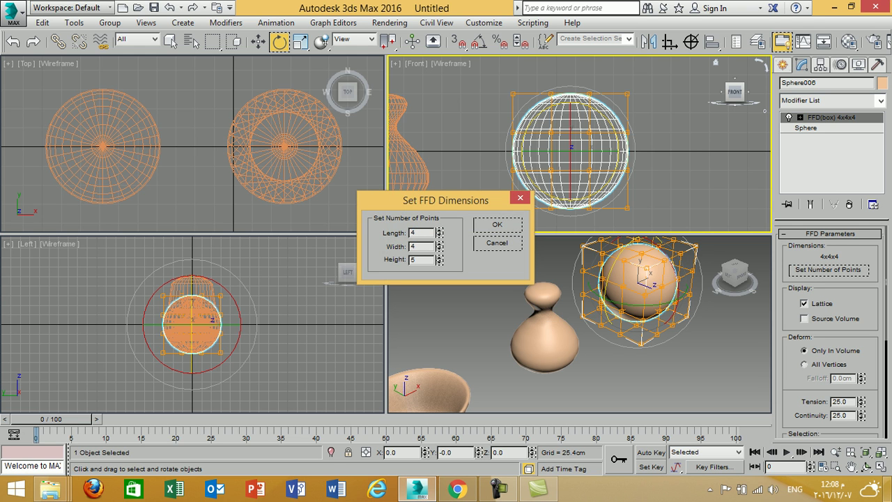
{"action": "key", "text": "Return"}
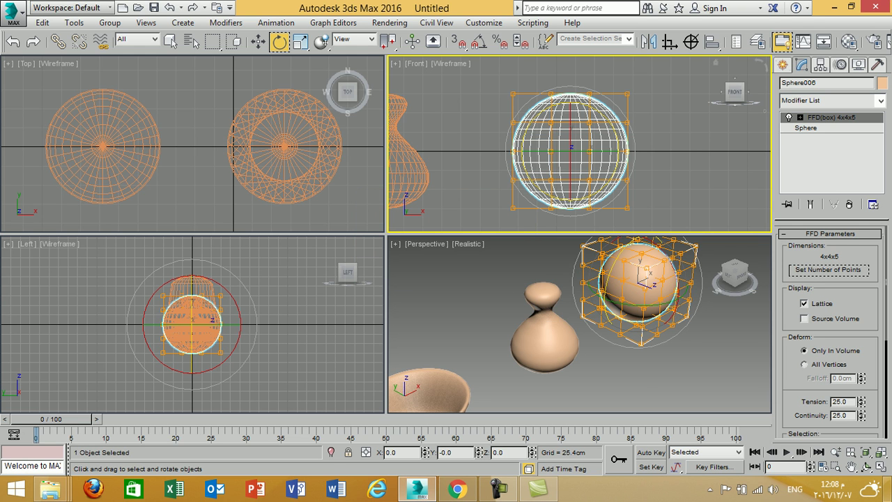
- Try to rotate the upper-middle rows of the sixth sphere's FFD(box) control points about the vertical axis
{"action": "left_click", "coordinate": [836, 127]}
{"action": "left_click_drag", "start_coordinate": [669, 114], "coordinate": [425, 170]}
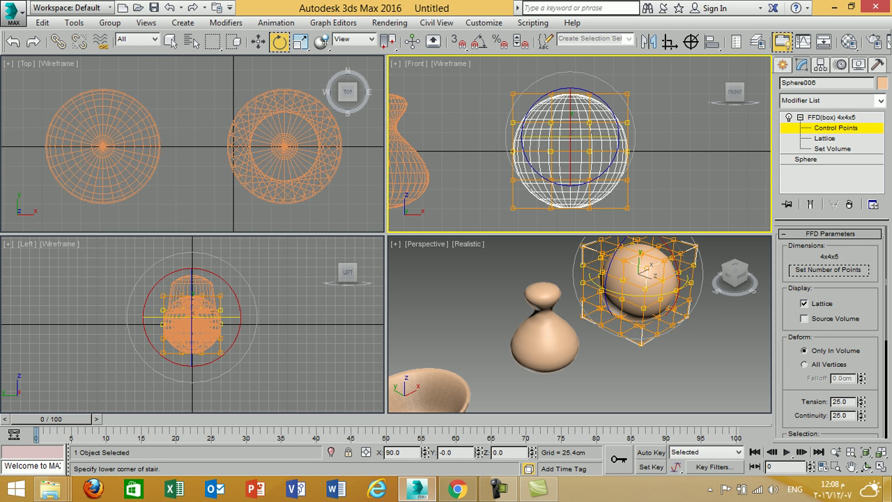
{"action": "left_click_drag", "start_coordinate": [593, 131], "coordinate": [471, 137]}
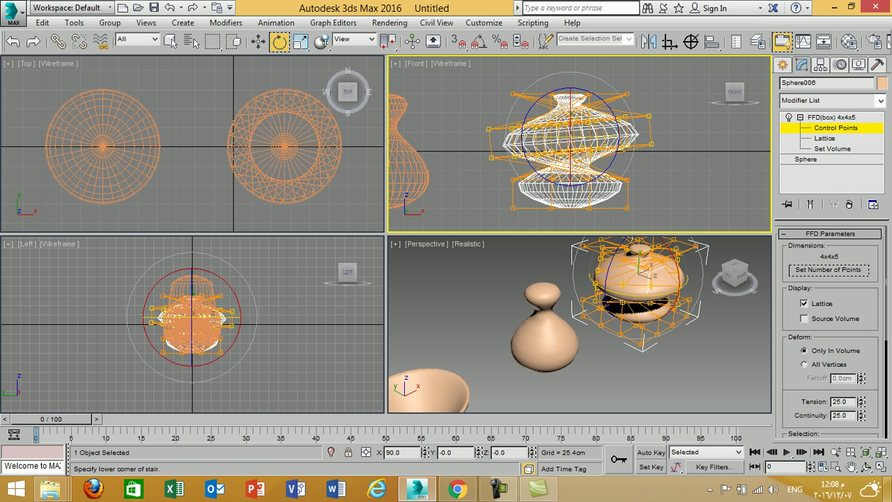
{"action": "key", "text": "z"}
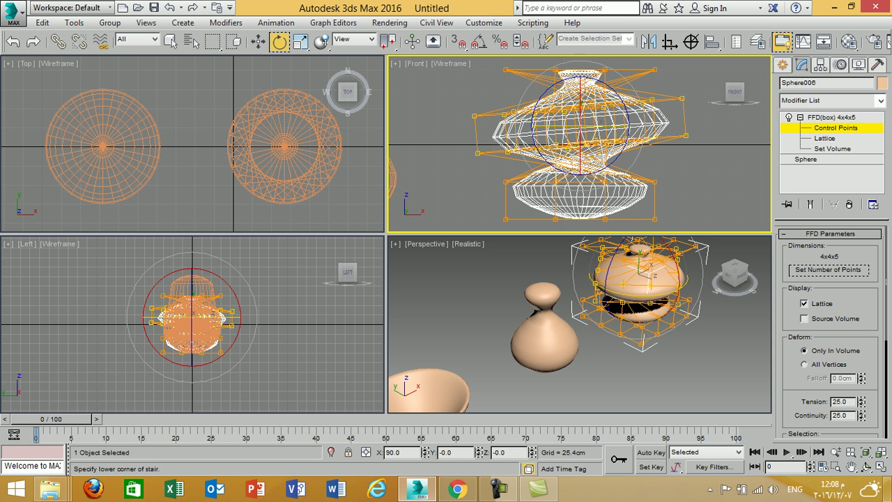
{"action": "key", "text": "ctrl+z"}
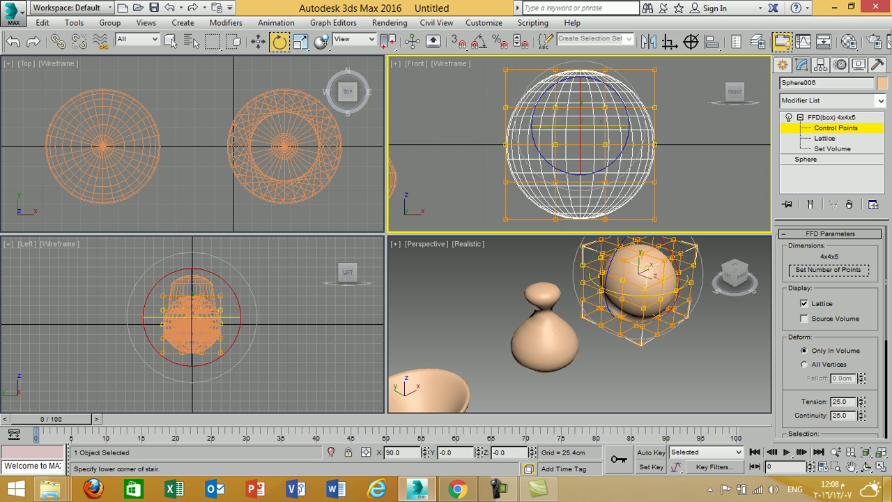
- Rotate the middle row of the sixth sphere's control points about the vertical axis, scale it to 34% to form a waist, and leave control-point editing
{"action": "left_click_drag", "start_coordinate": [685, 134], "coordinate": [403, 147]}
{"action": "left_click_drag", "start_coordinate": [579, 145], "coordinate": [451, 145]}
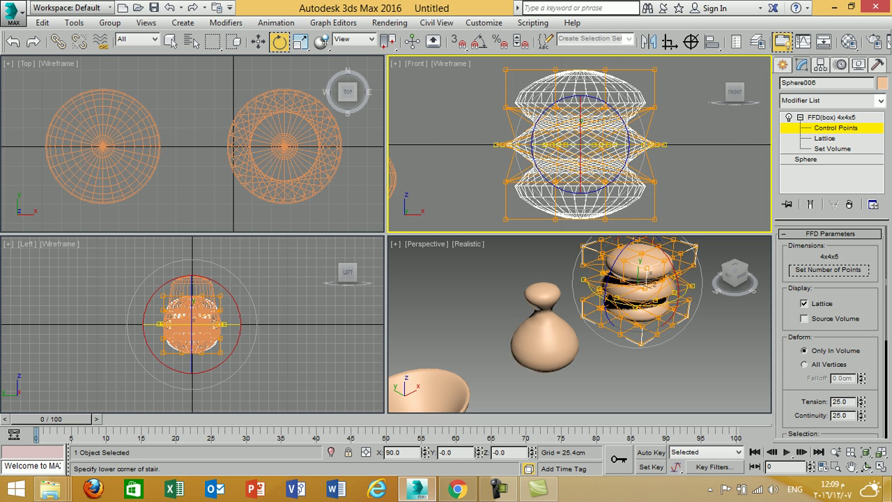
{"action": "left_click", "coordinate": [300, 42]}
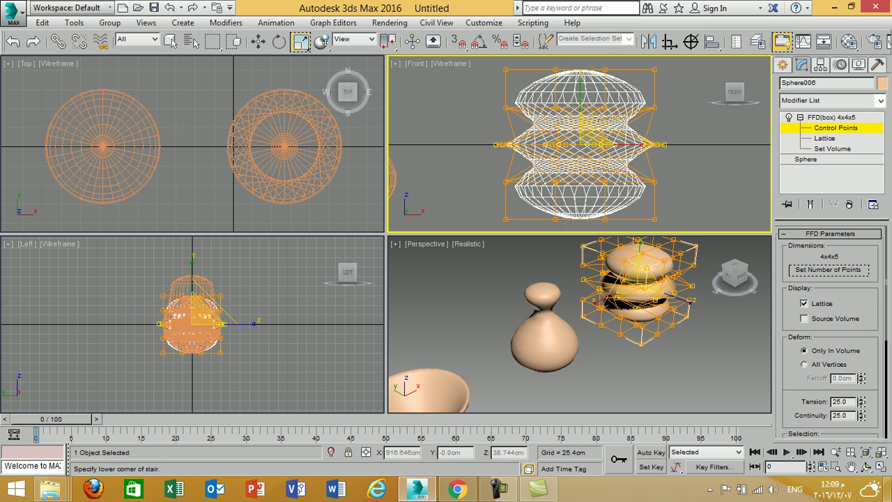
{"action": "left_click_drag", "start_coordinate": [587, 137], "coordinate": [587, 95]}
{"action": "key", "text": "ctrl+z"}
{"action": "key", "text": "ctrl+z"}
{"action": "key", "text": "ctrl+z"}
{"action": "key", "text": "ctrl+z"}
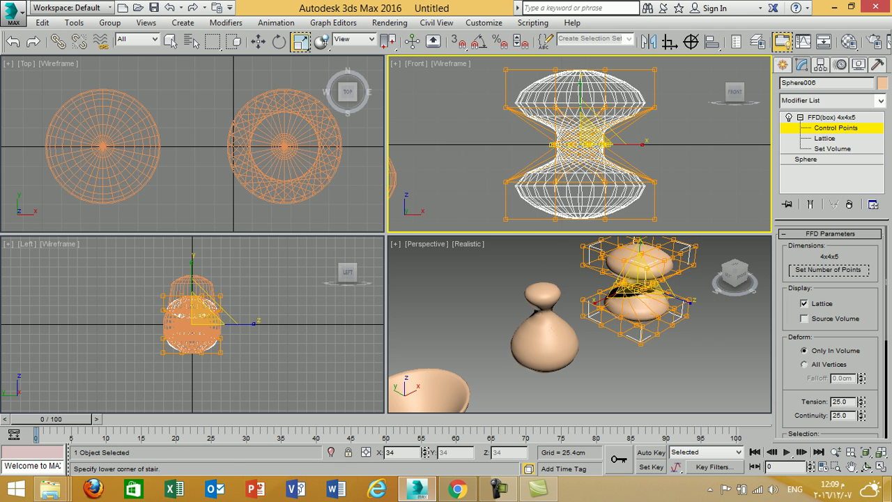
{"action": "left_click", "coordinate": [783, 65]}
- Copy the first sphere along X to the far end of the row, at about X 1284.6 cm
{"action": "middle_click_drag", "start_coordinate": [655, 300], "coordinate": [584, 333]}
{"action": "left_click", "coordinate": [259, 41]}
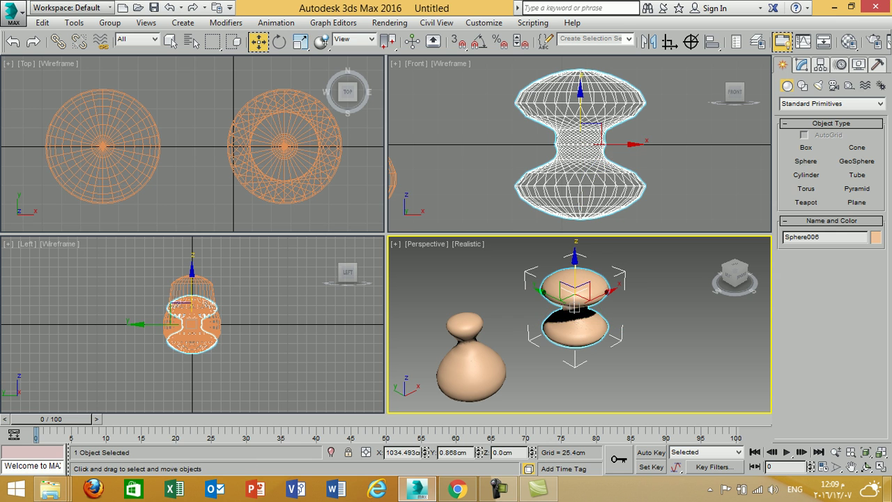
{"action": "scroll", "coordinate": [631, 154], "scroll_direction": "down", "scroll_amount": 5}
{"action": "scroll", "coordinate": [680, 147], "scroll_direction": "down", "scroll_amount": 1}
{"action": "middle_click_drag", "start_coordinate": [578, 154], "coordinate": [598, 150]}
{"action": "scroll", "coordinate": [683, 148], "scroll_direction": "up", "scroll_amount": 1}
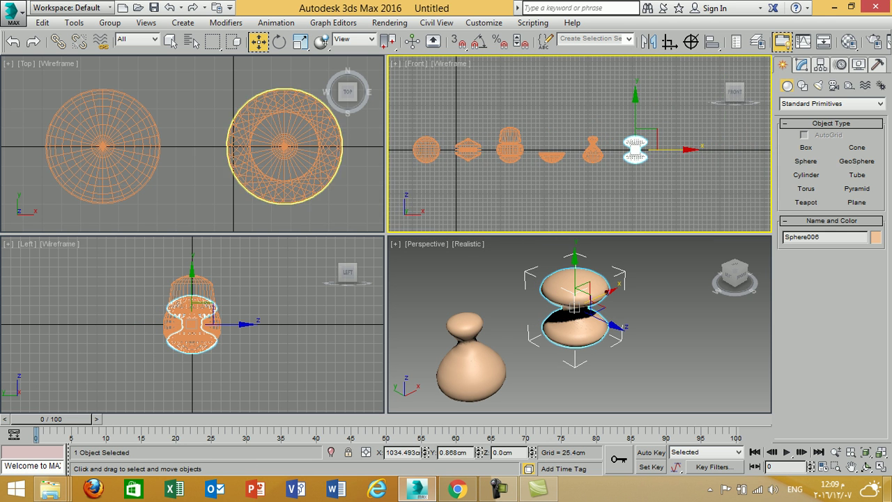
{"action": "left_click", "coordinate": [426, 149]}
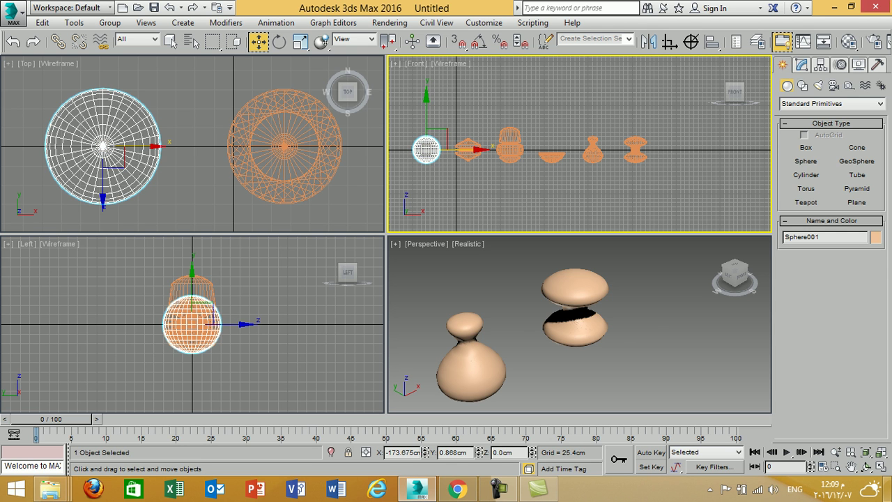
{"action": "left_click_drag", "start_coordinate": [460, 149], "coordinate": [712, 150], "text": "shift"}
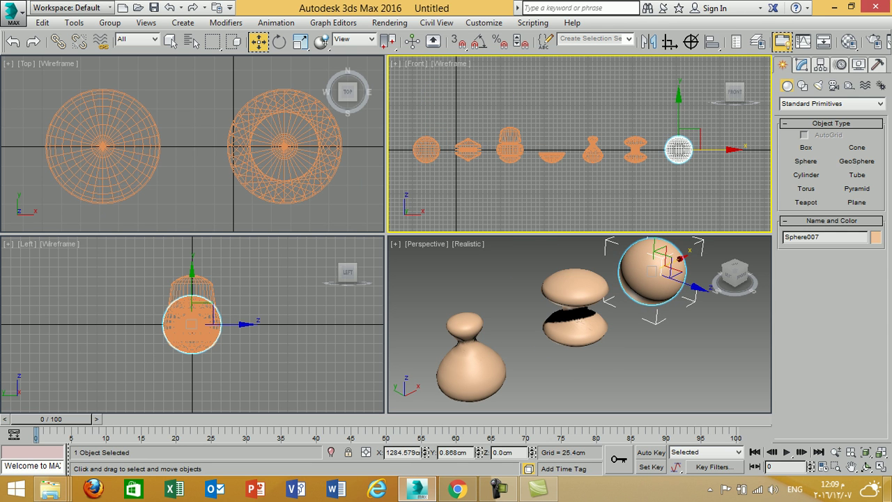
{"action": "left_click", "coordinate": [449, 300]}
- Apply an FFD(cyl) modifier to the seventh sphere
{"action": "scroll", "coordinate": [739, 157], "scroll_direction": "up", "scroll_amount": 5}
{"action": "middle_click_drag", "start_coordinate": [739, 158], "coordinate": [734, 189]}
{"action": "left_click", "coordinate": [802, 64]}
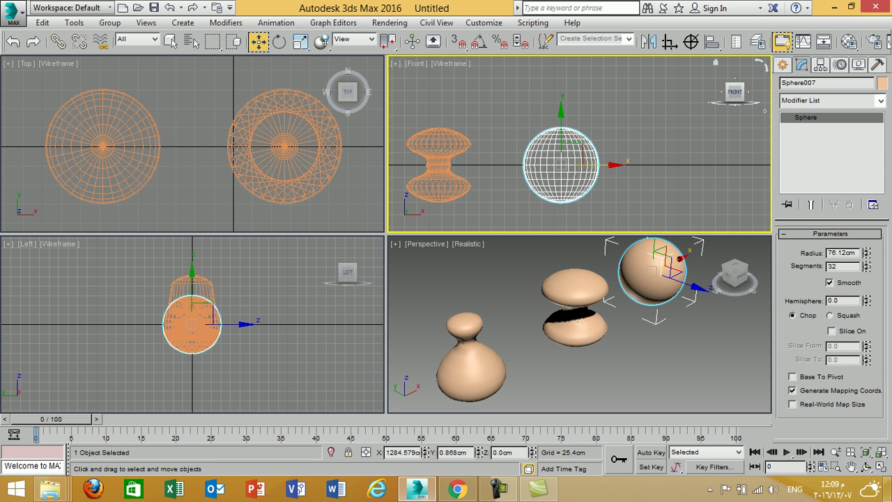
{"action": "left_click", "coordinate": [830, 101]}
{"action": "key", "text": "f"}
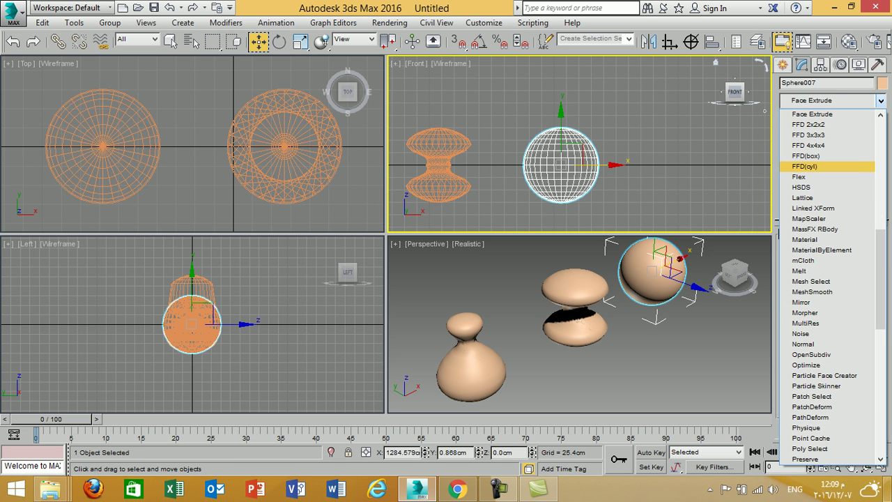
{"action": "key", "text": "Down"}
{"action": "key", "text": "Return"}
{"action": "scroll", "coordinate": [654, 133], "scroll_direction": "up", "scroll_amount": 2}
{"action": "middle_click_drag", "start_coordinate": [654, 132], "coordinate": [654, 141]}
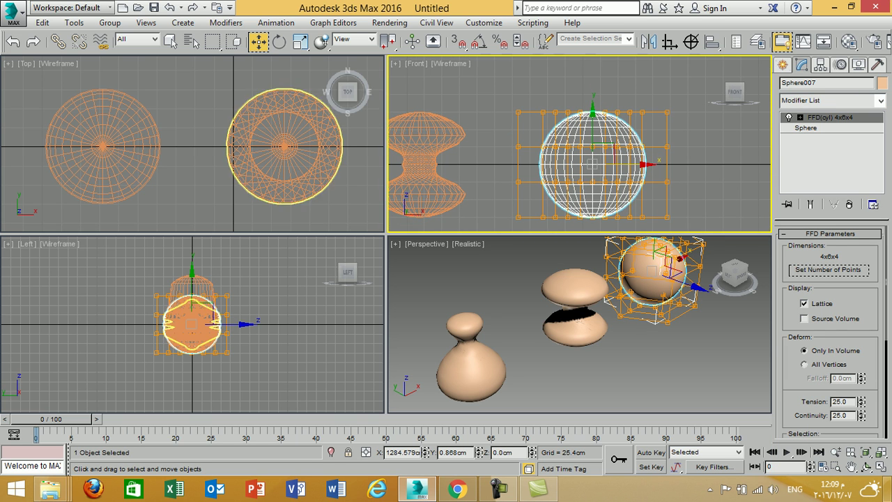
{"action": "scroll", "coordinate": [216, 196], "scroll_direction": "down", "scroll_amount": 10}
{"action": "middle_click_drag", "start_coordinate": [207, 197], "coordinate": [77, 145]}
{"action": "key", "text": "z"}
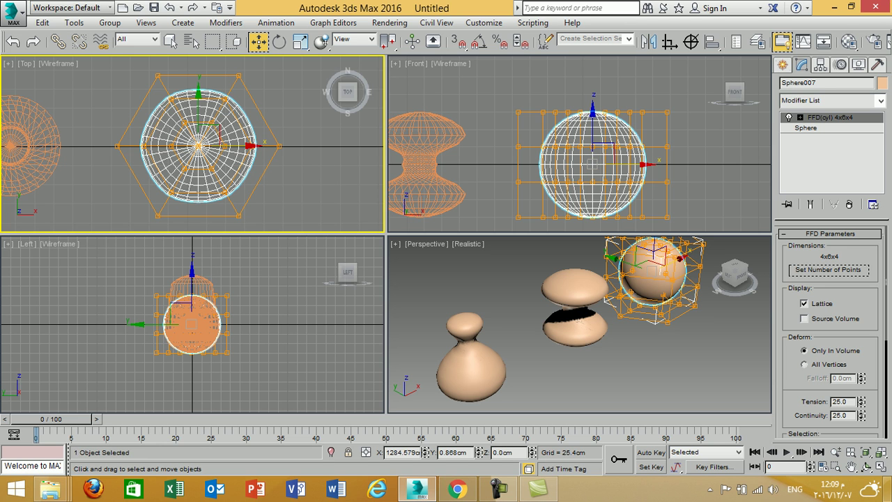
- Scale the innermost FFD(cyl) control points inward to dent the seventh sphere's top and bottom, and leave control-point editing
{"action": "left_click", "coordinate": [801, 117]}
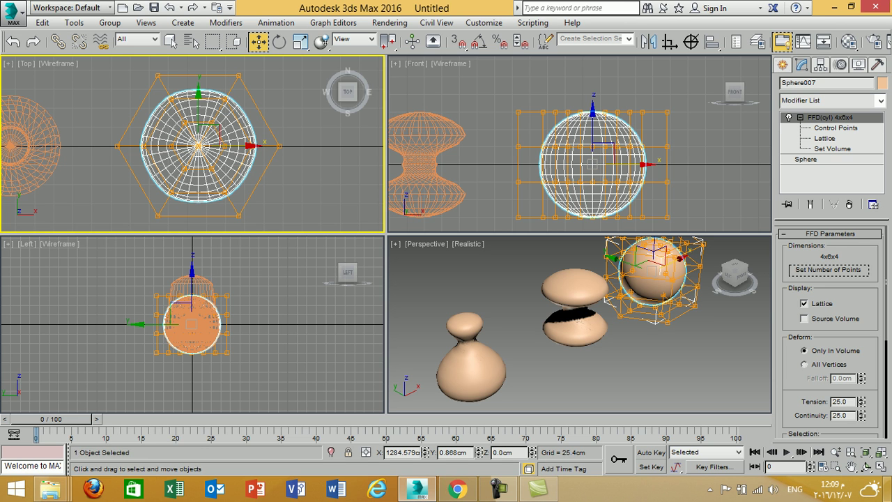
{"action": "left_click", "coordinate": [835, 128]}
{"action": "left_click_drag", "start_coordinate": [231, 123], "coordinate": [231, 120]}
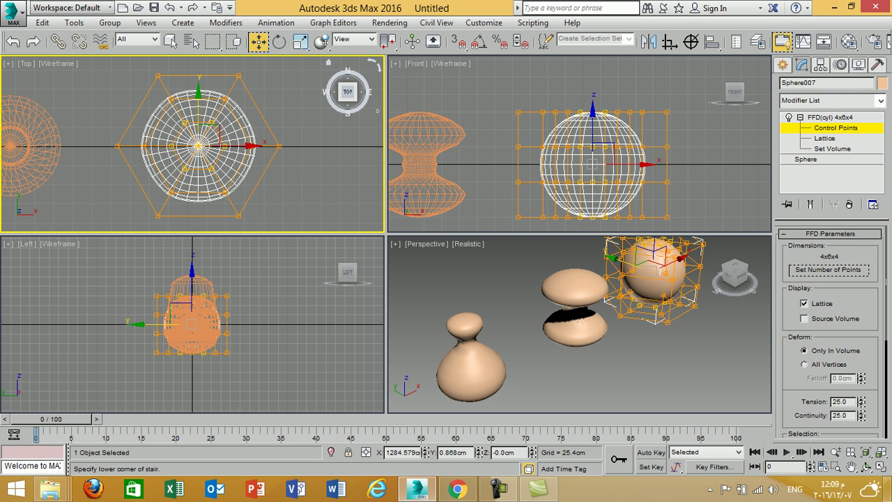
{"action": "key", "text": "r"}
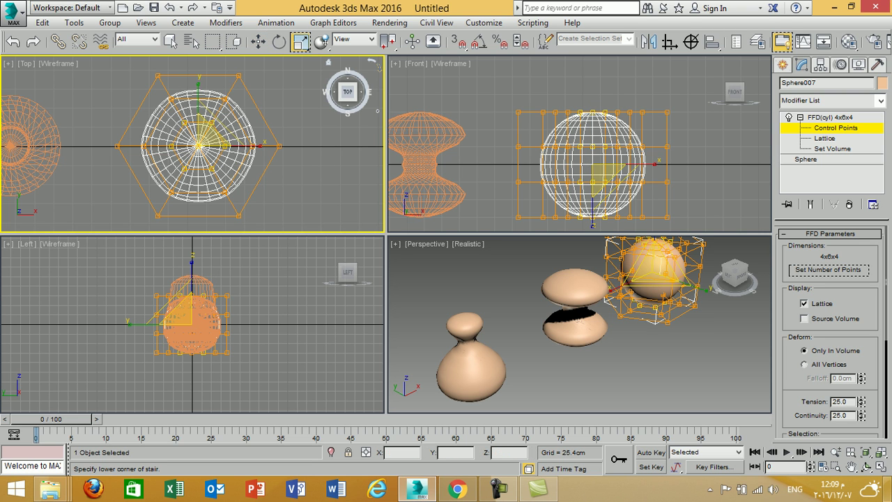
{"action": "right_click", "coordinate": [601, 156]}
{"action": "left_click_drag", "start_coordinate": [601, 156], "coordinate": [601, 264]}
{"action": "middle_click_drag", "start_coordinate": [628, 279], "coordinate": [553, 332]}
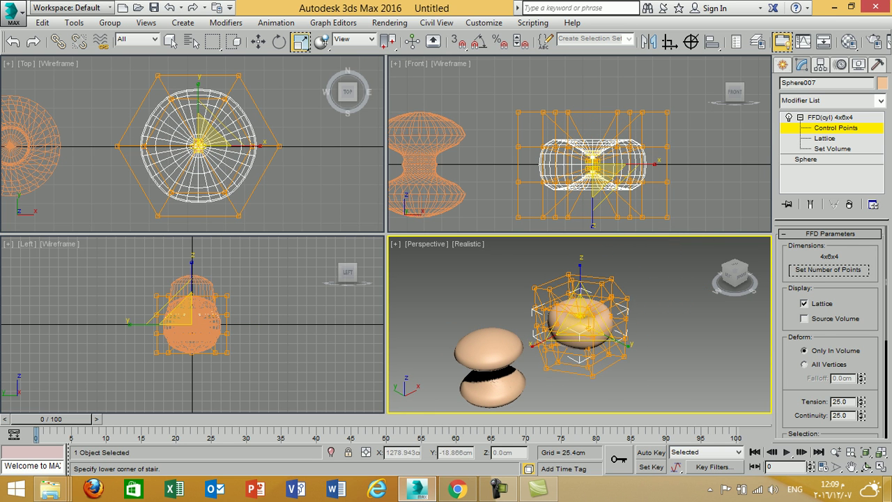
{"action": "scroll", "coordinate": [602, 321], "scroll_direction": "up", "scroll_amount": 4}
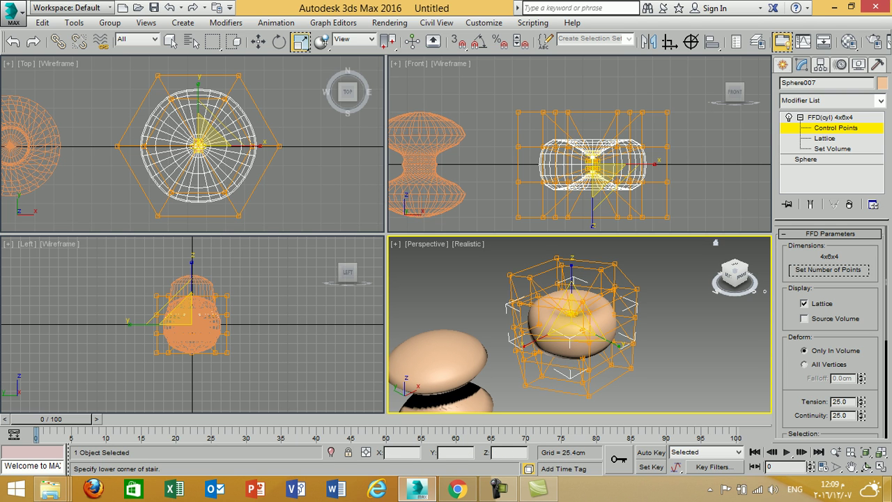
{"action": "left_click", "coordinate": [783, 65]}
- Show the whole row in a maximized Perspective view and turn the seventh shape into a Morph compound object
{"action": "scroll", "coordinate": [580, 310], "scroll_direction": "down", "scroll_amount": 10}
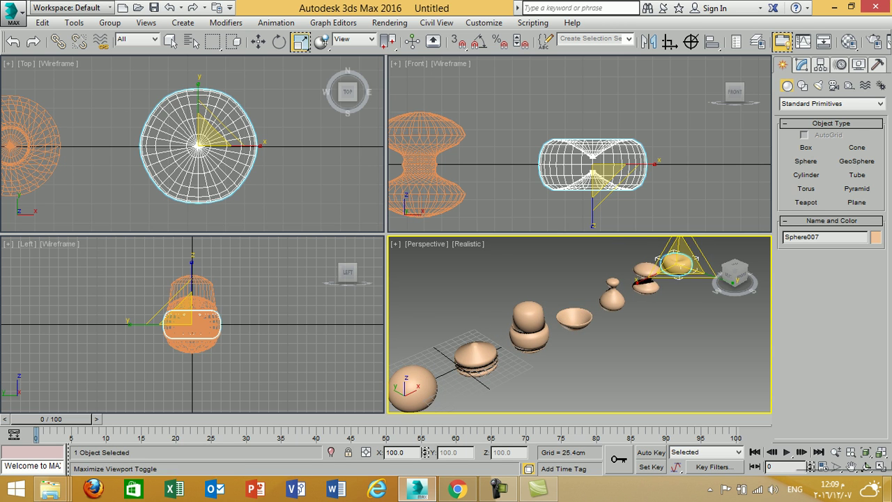
{"action": "key", "text": "alt+w"}
{"action": "scroll", "coordinate": [538, 218], "scroll_direction": "down", "scroll_amount": 4}
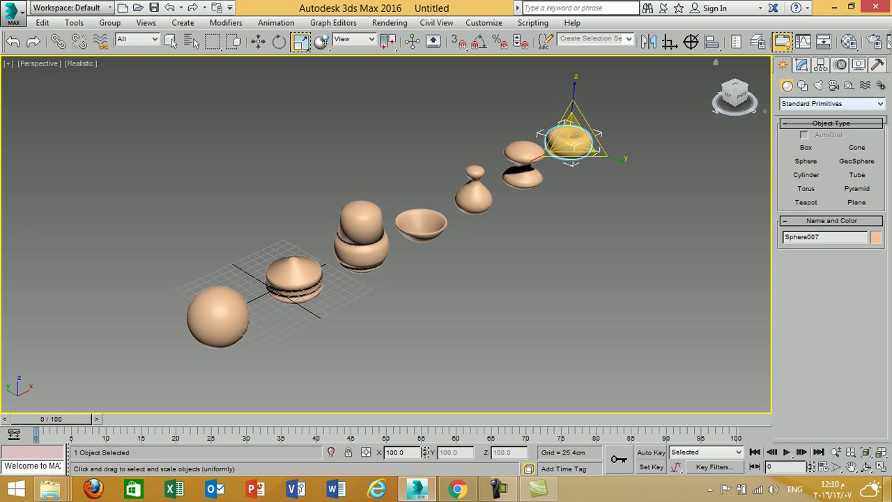
{"action": "left_click", "coordinate": [831, 103]}
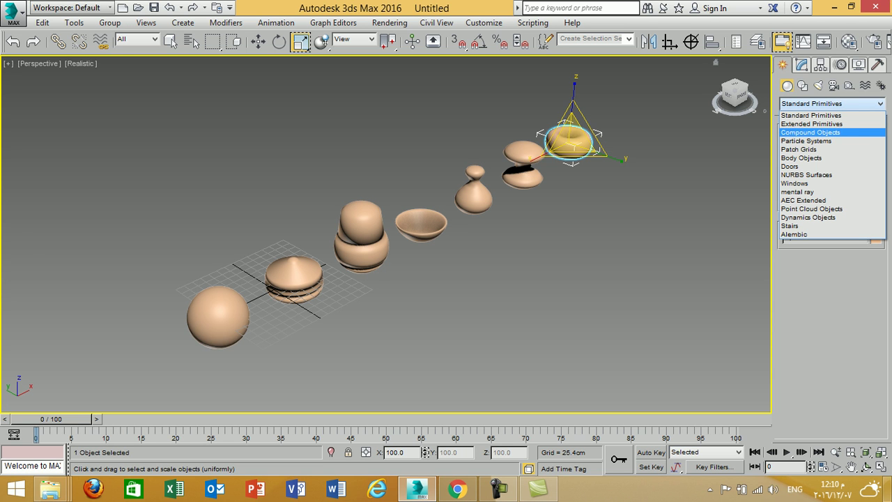
{"action": "left_click", "coordinate": [811, 132]}
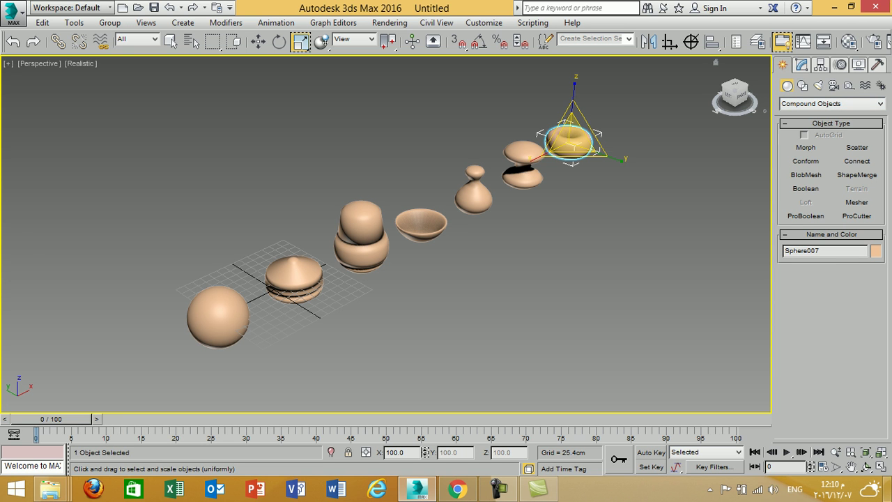
{"action": "left_click", "coordinate": [806, 148]}
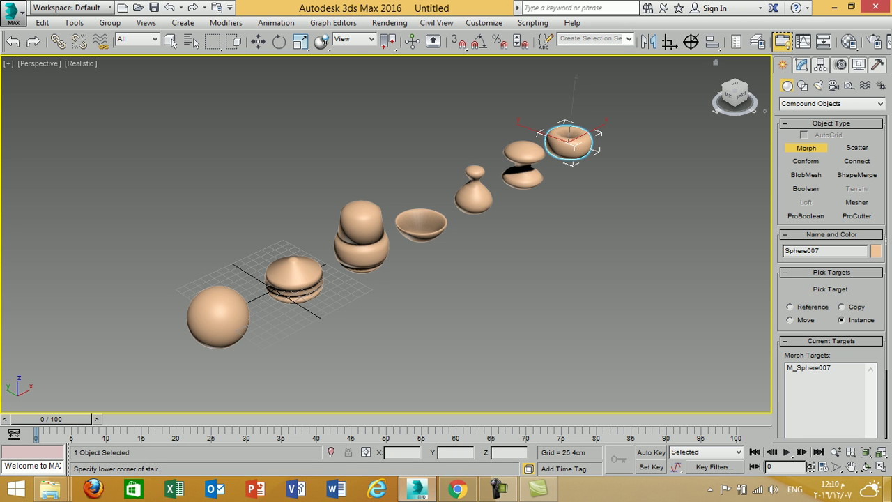
- Turn on Auto Key at frame 16 and pick the sixth shape as a morph target using the Move option
{"action": "left_click_drag", "start_coordinate": [50, 419], "coordinate": [154, 419]}
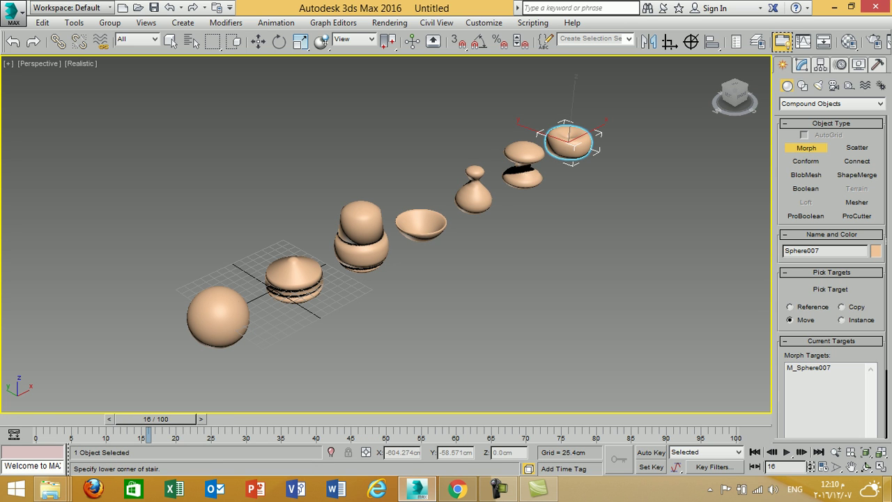
{"action": "key", "text": "n"}
{"action": "left_click", "coordinate": [831, 290]}
{"action": "left_click", "coordinate": [523, 167]}
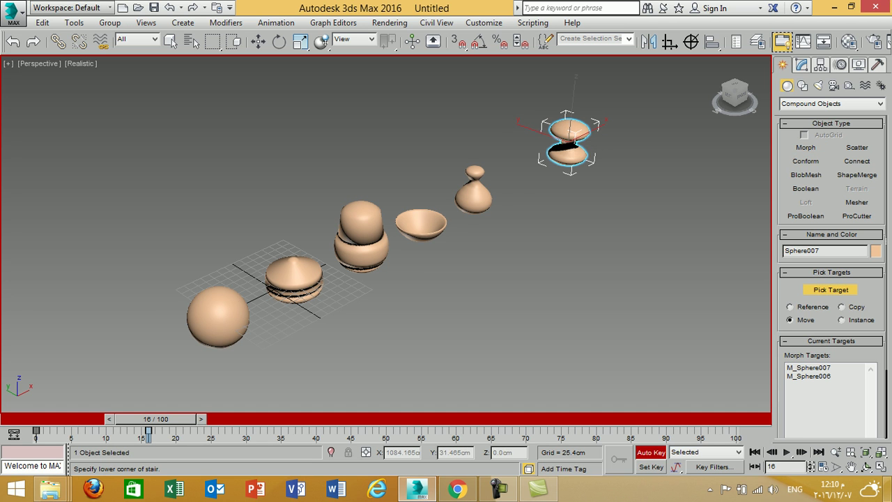
- Pick the fifth, narrow-necked shape as the morph target at frame 31
{"action": "left_click_drag", "start_coordinate": [149, 418], "coordinate": [253, 418]}
{"action": "left_click", "coordinate": [831, 290]}
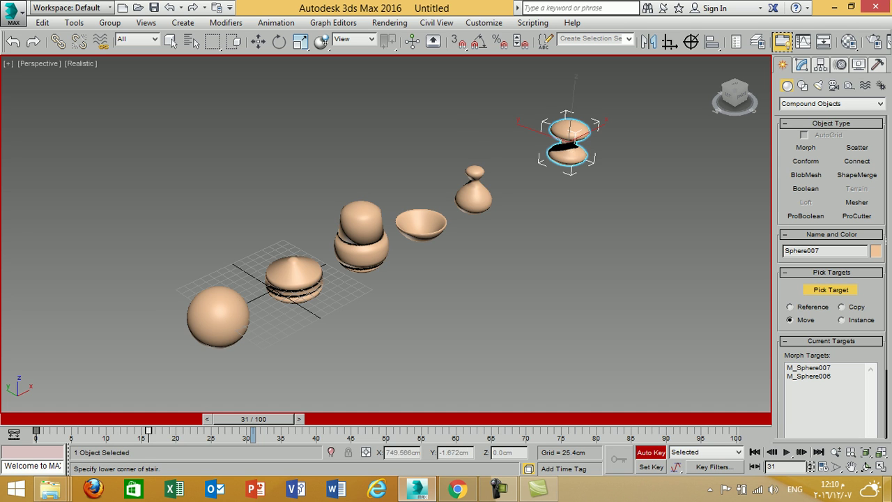
{"action": "left_click", "coordinate": [474, 191]}
- Pick the fourth, third, second and first shapes as morph targets at frames 45, 61, 83 and 100, and turn off Auto Key
{"action": "left_click_drag", "start_coordinate": [253, 418], "coordinate": [717, 419]}
{"action": "left_click", "coordinate": [421, 224]}
{"action": "left_click", "coordinate": [831, 289]}
{"action": "left_click", "coordinate": [361, 237]}
{"action": "left_click", "coordinate": [831, 289]}
{"action": "left_click", "coordinate": [294, 279]}
{"action": "left_click", "coordinate": [218, 317]}
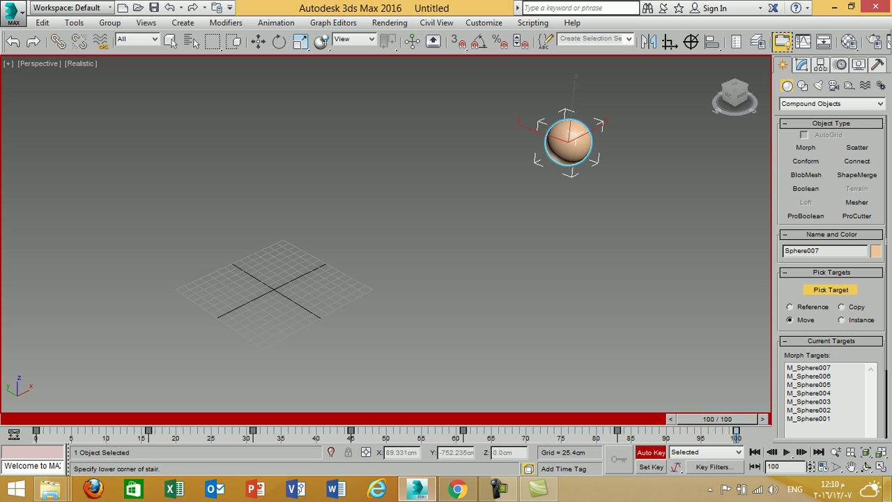
{"action": "key", "text": "n"}
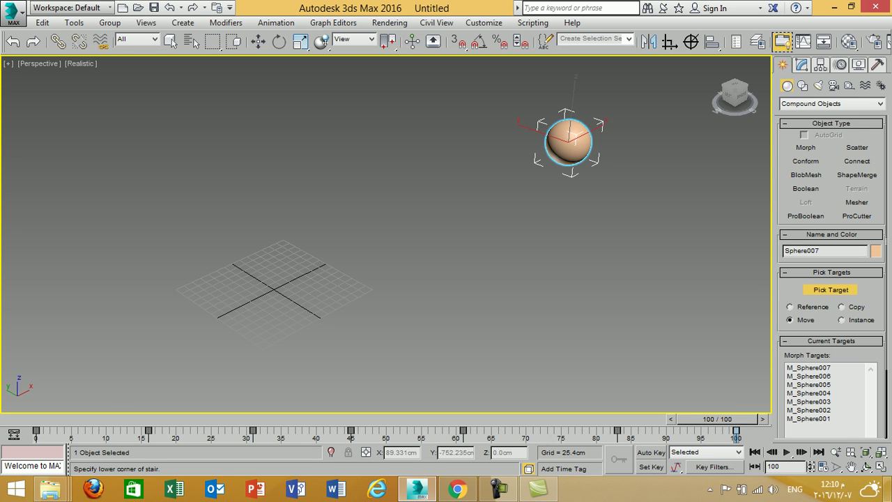
- Zoom in on the morph object and play its animation
{"action": "key", "text": "z"}
{"action": "scroll", "coordinate": [385, 217], "scroll_direction": "up", "scroll_amount": 1}
{"action": "middle_click_drag", "start_coordinate": [385, 215], "coordinate": [400, 244]}
{"action": "scroll", "coordinate": [379, 283], "scroll_direction": "up", "scroll_amount": 1}
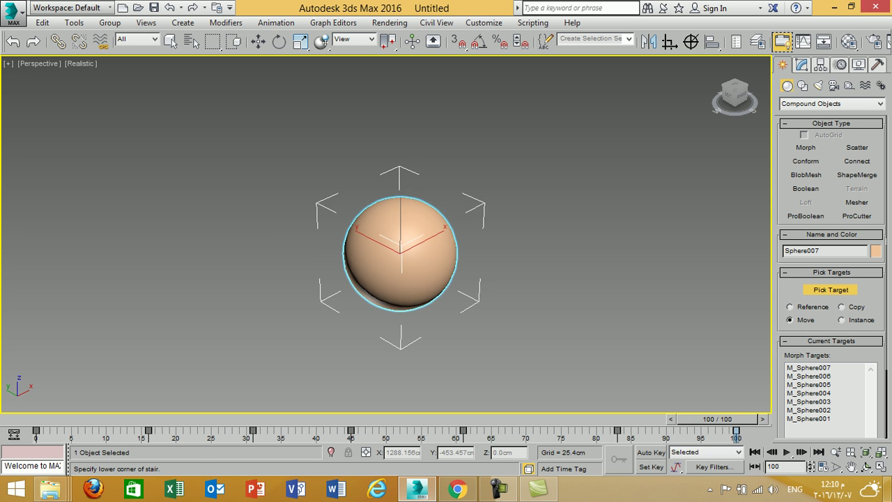
{"action": "key", "text": "slash"}
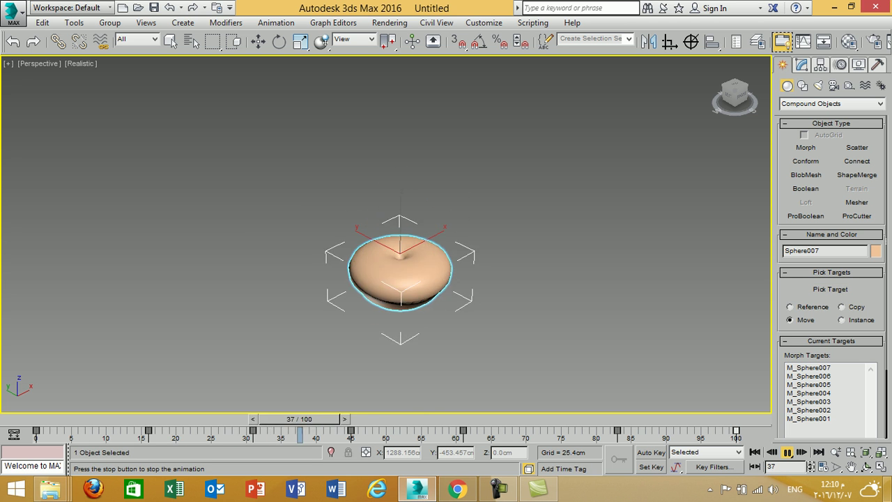